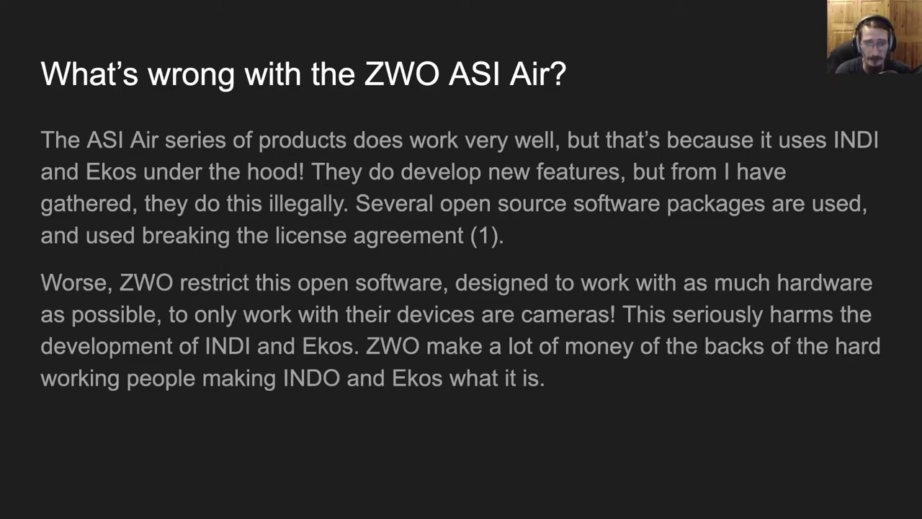
key(Right)
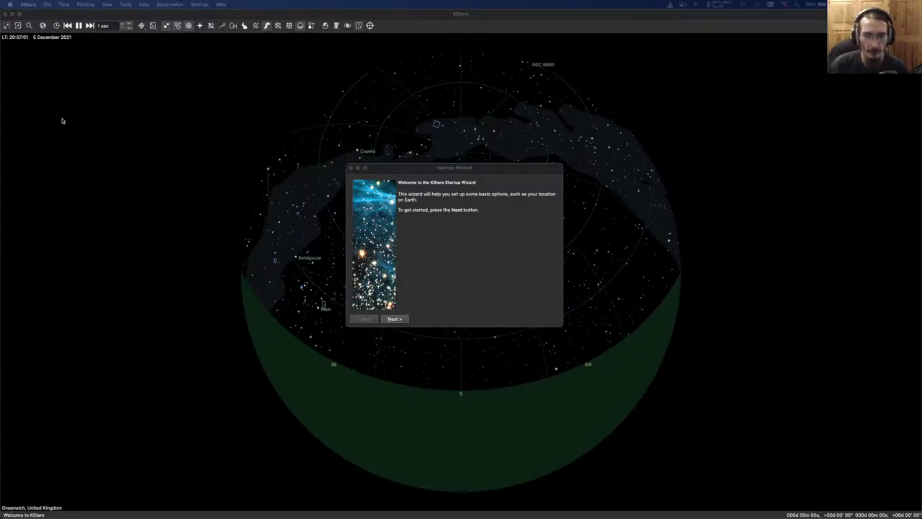
- Advance the Startup Wizard and set the home location to Portsmouth, United Kingdom
click(439, 271)
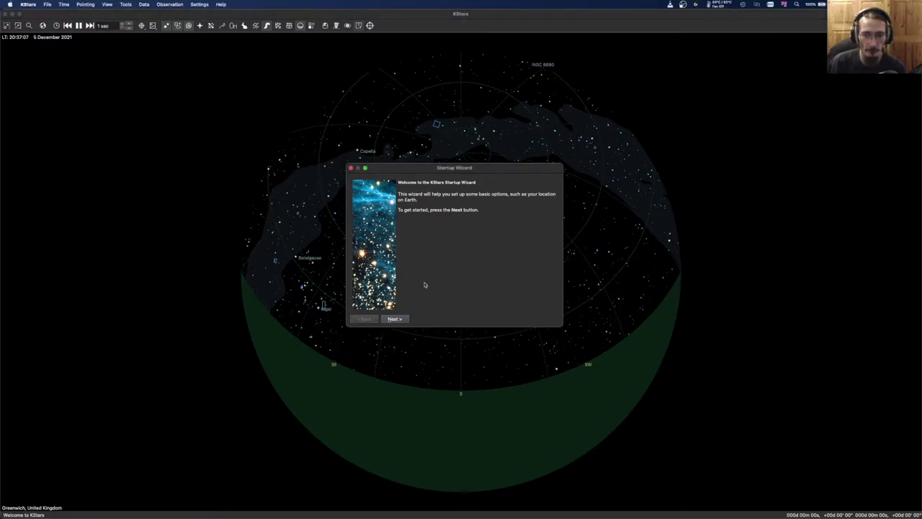
click(401, 319)
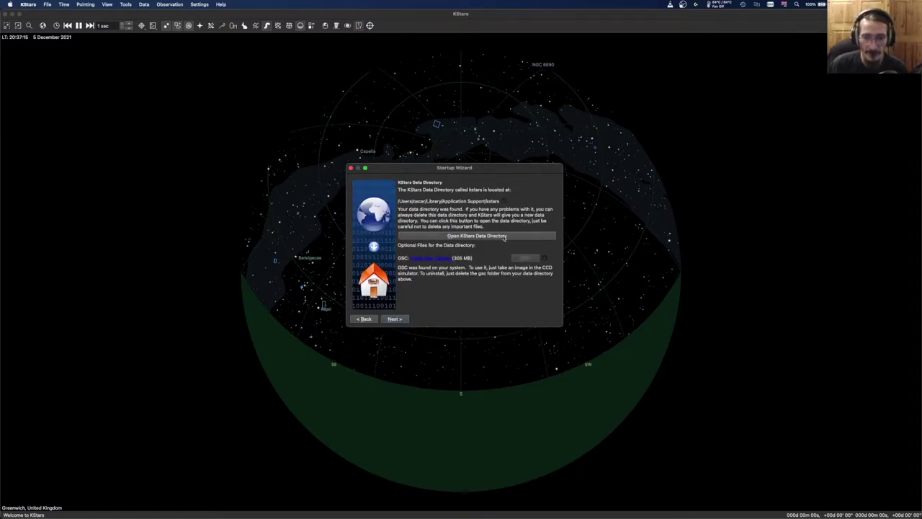
key(Return)
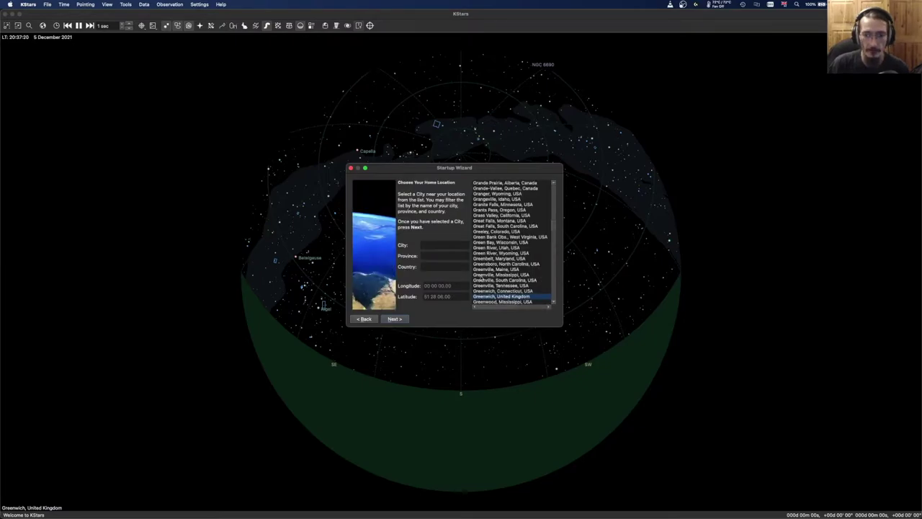
click(440, 246)
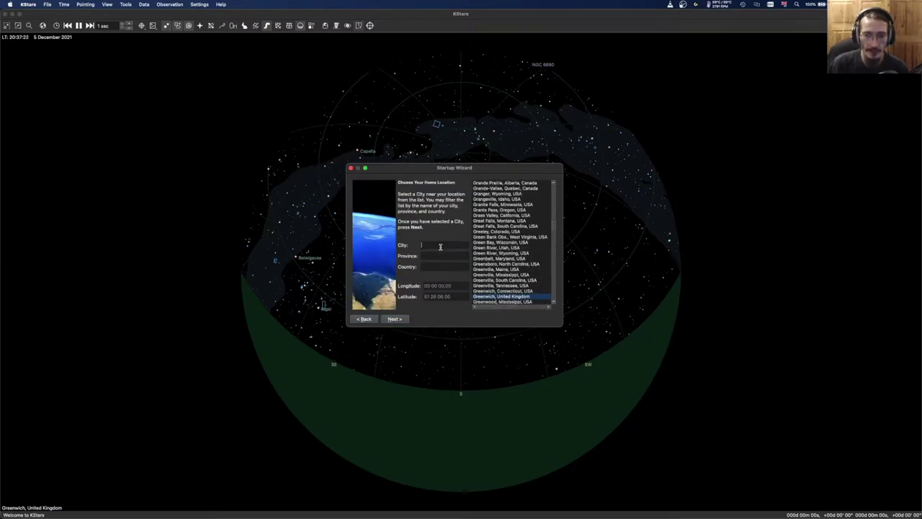
text(ports)
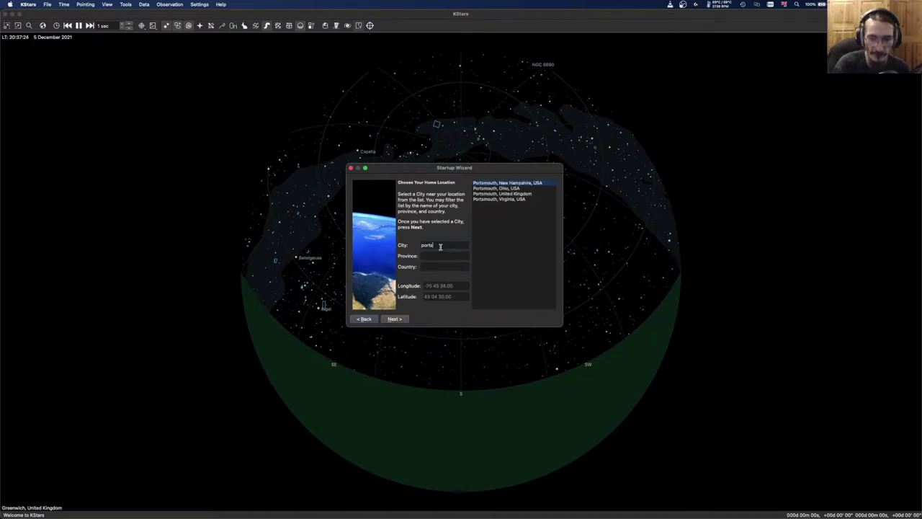
click(519, 194)
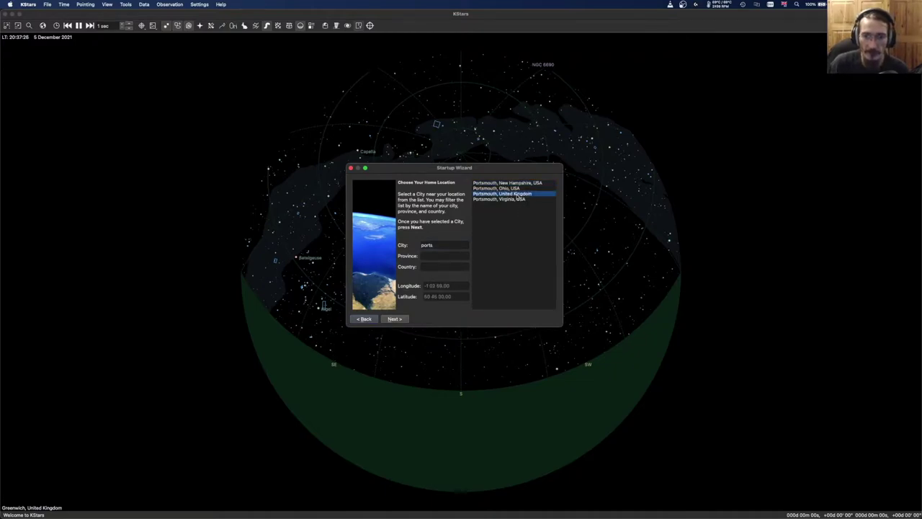
click(394, 319)
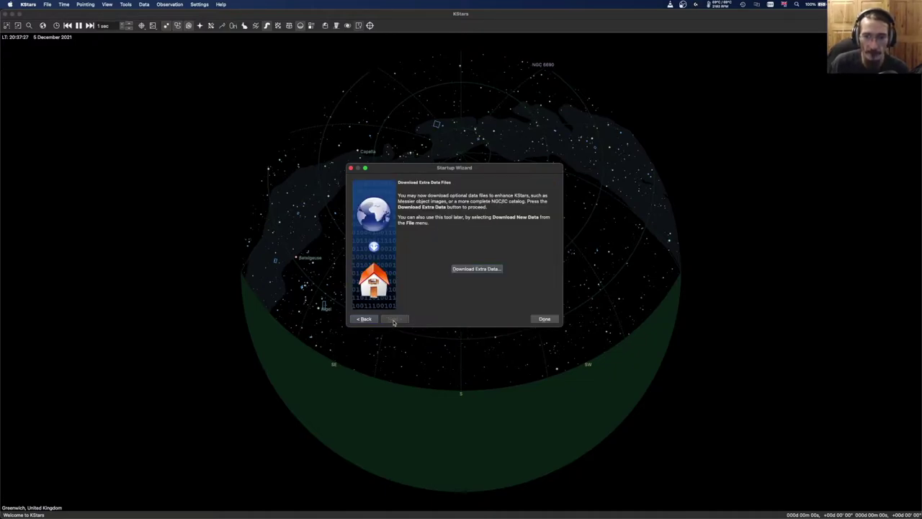
- Browse the extra data add-ons without installing, finish the wizard and dismiss the tip of the day
click(485, 272)
drag(462, 171, 274, 124)
scroll(240, 202, down, 3)
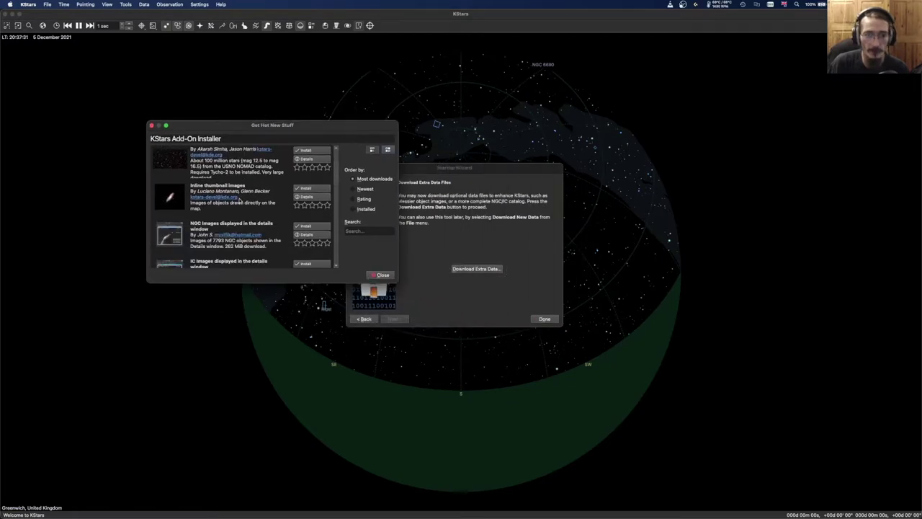
scroll(245, 202, down, 5)
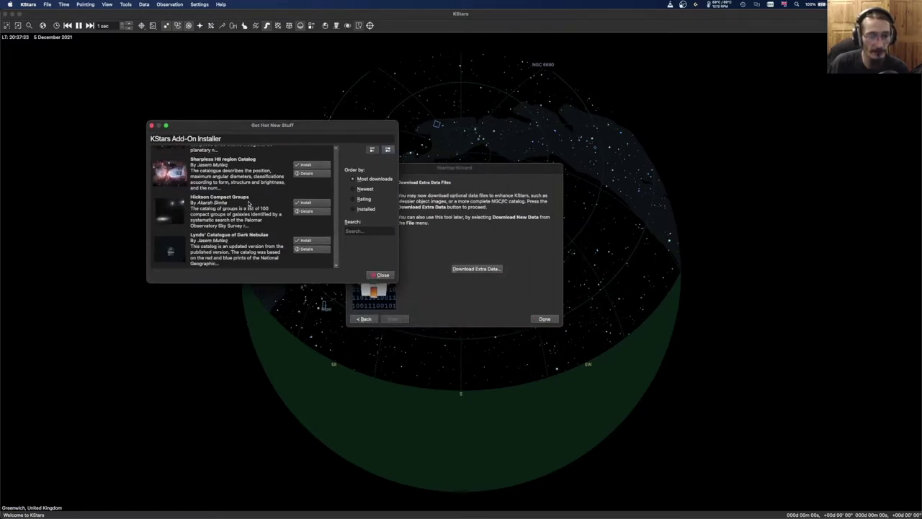
scroll(249, 204, down, 10)
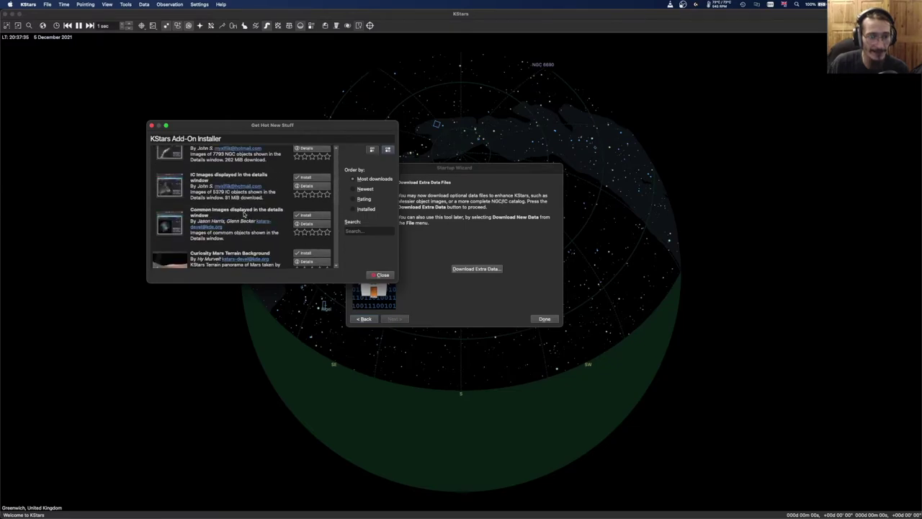
scroll(243, 214, up, 1)
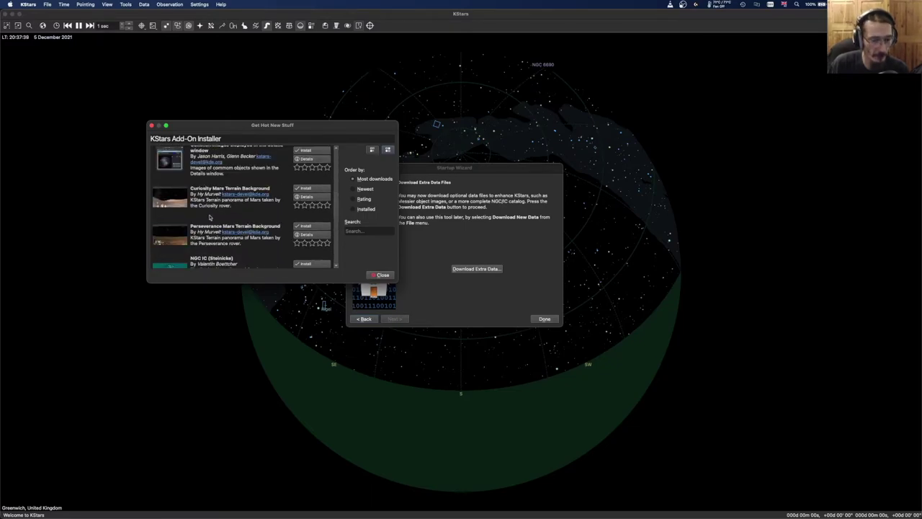
scroll(208, 231, up, 5)
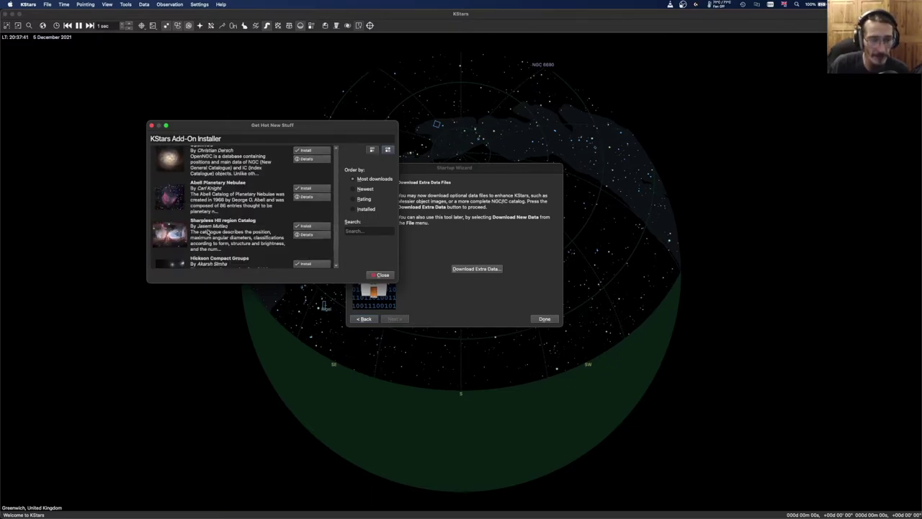
click(382, 276)
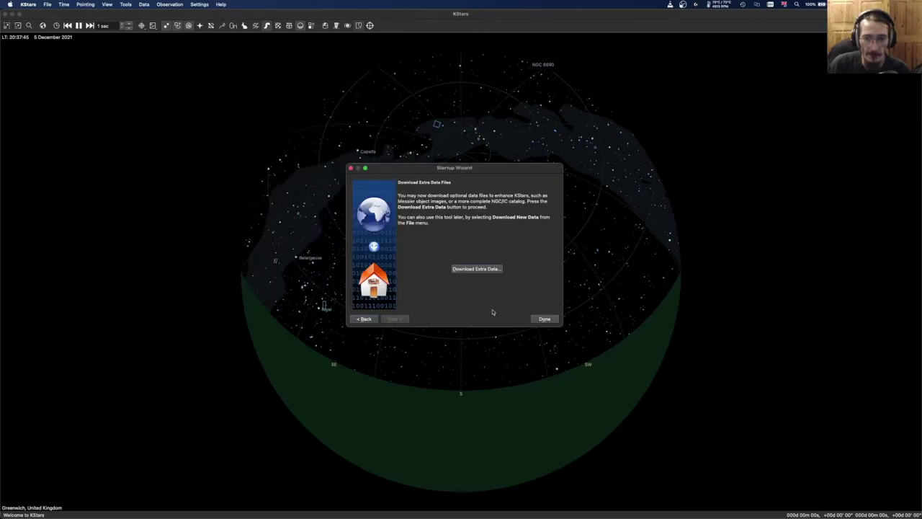
click(545, 319)
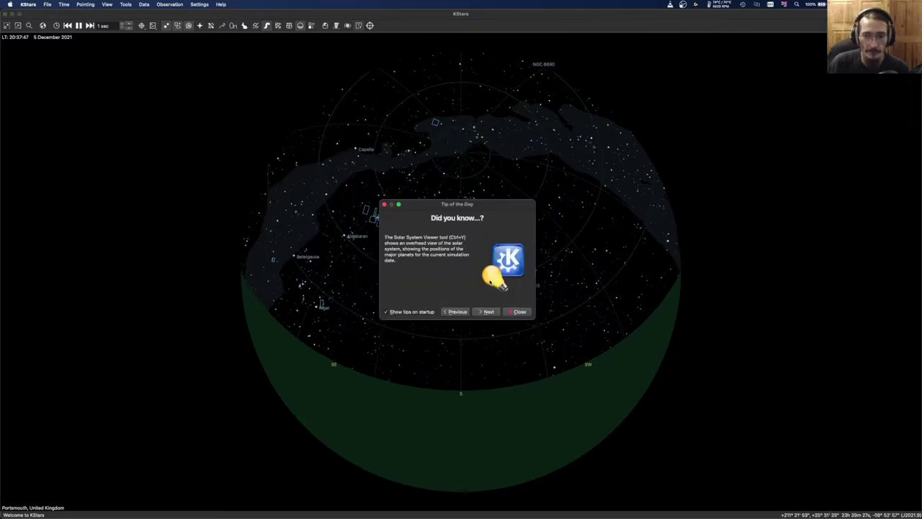
click(525, 311)
- Point the map at the zenith, then centre and zoom in on the Pleiades
key(z)
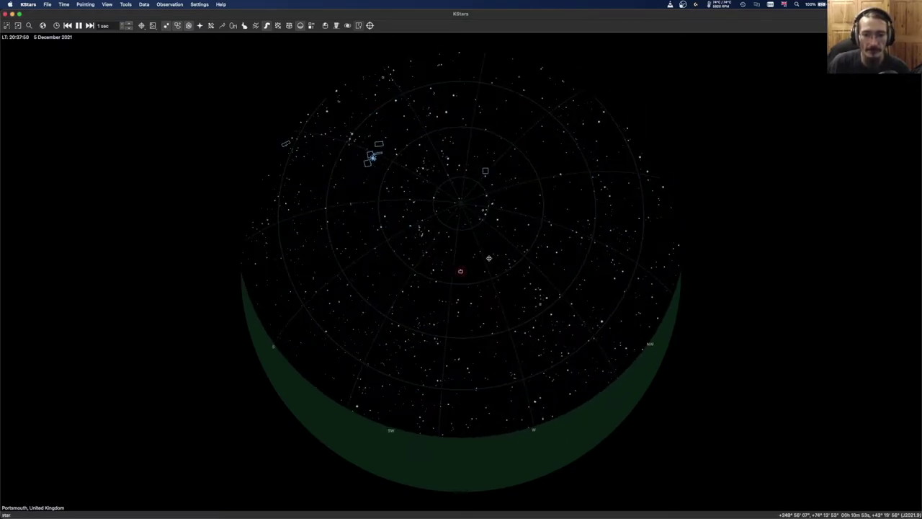
drag(489, 286, 449, 277)
double_click(370, 262)
scroll(461, 266, up, 6)
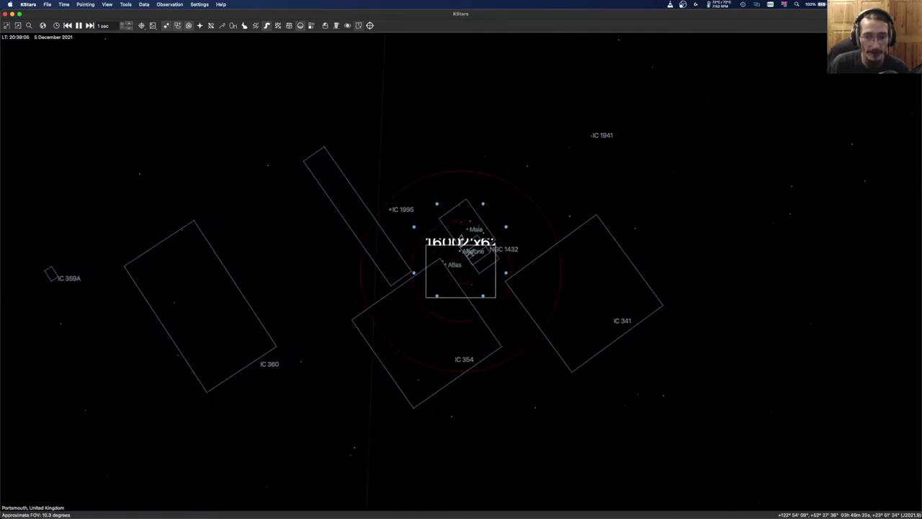
scroll(469, 251, down, 3)
scroll(466, 244, up, 5)
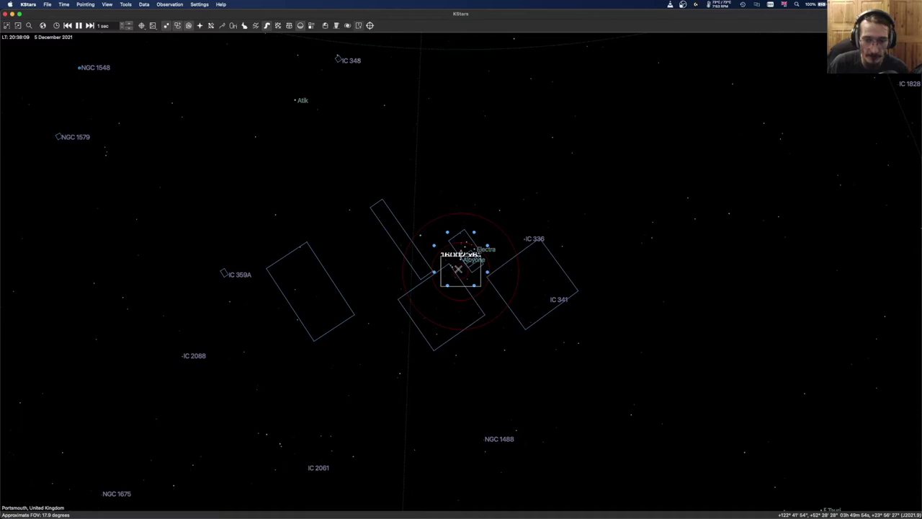
- Open the 1600 field-of-view indicator in the editor with its camera-based settings
click(200, 4)
mouse_move(240, 55)
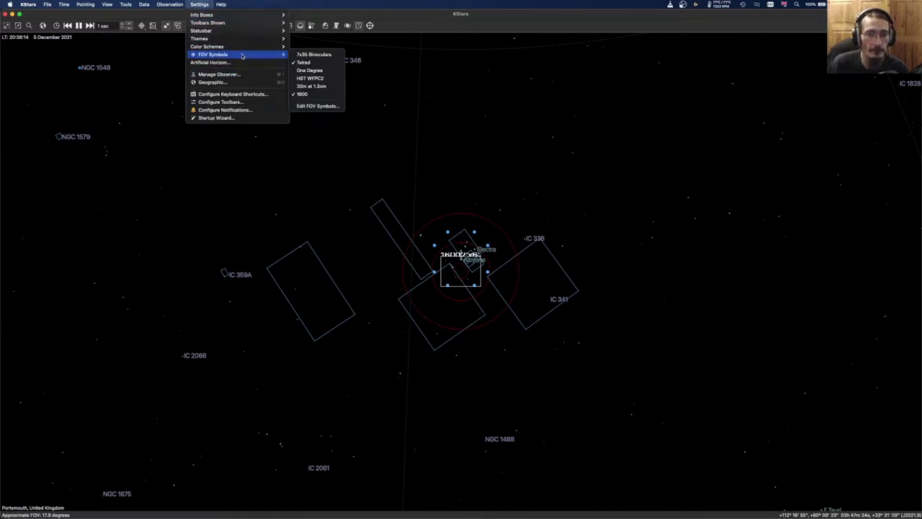
click(326, 106)
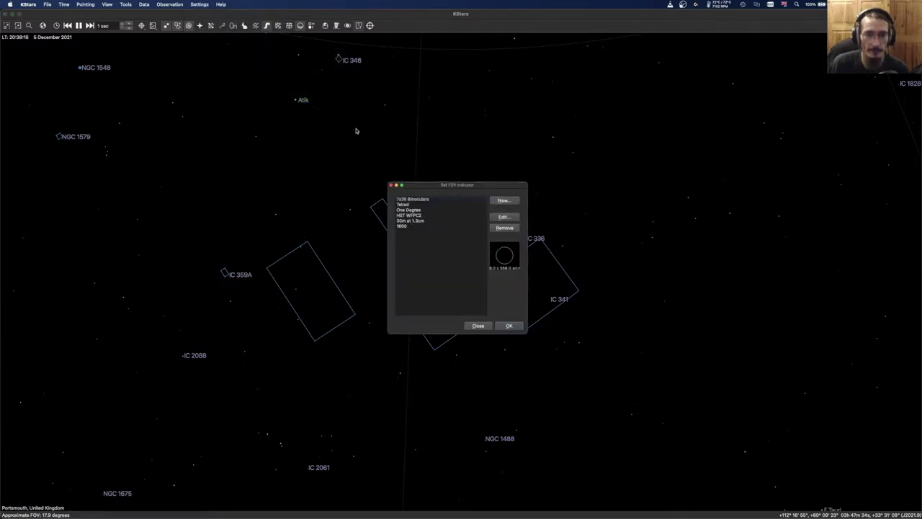
click(418, 226)
click(506, 217)
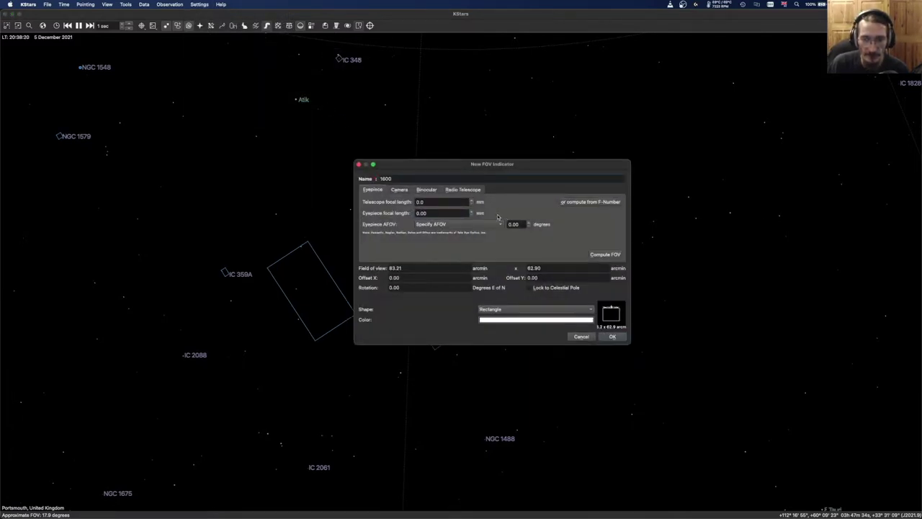
drag(479, 167, 630, 201)
click(548, 223)
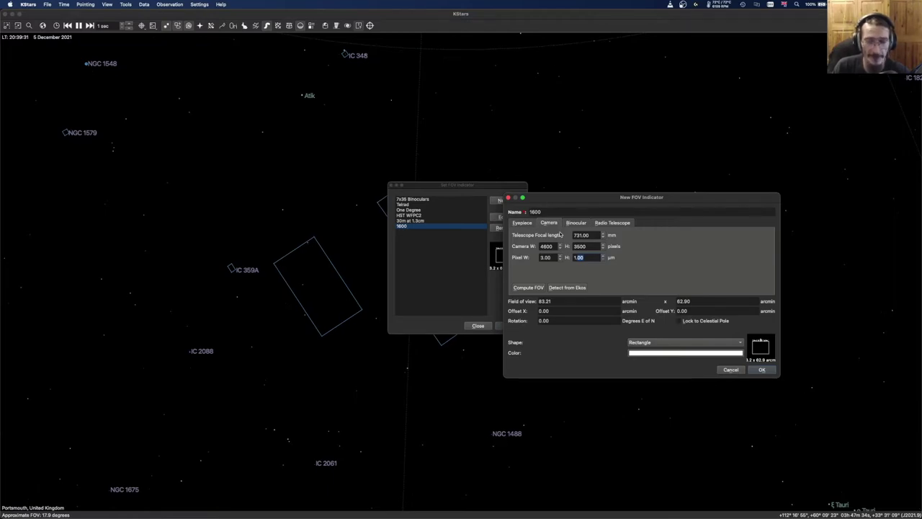
- Keeping the 731 mm focal length, set the camera size to 4656 × 3520 pixels
double_click(580, 235)
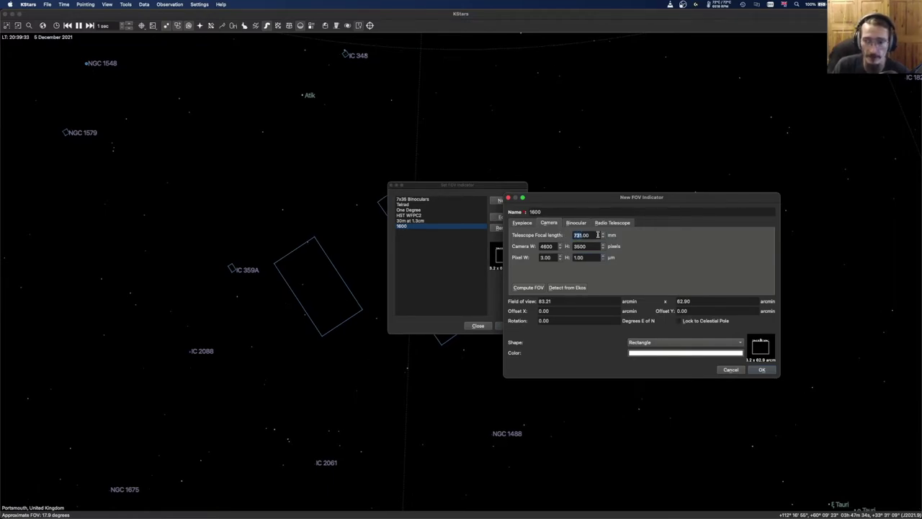
double_click(546, 246)
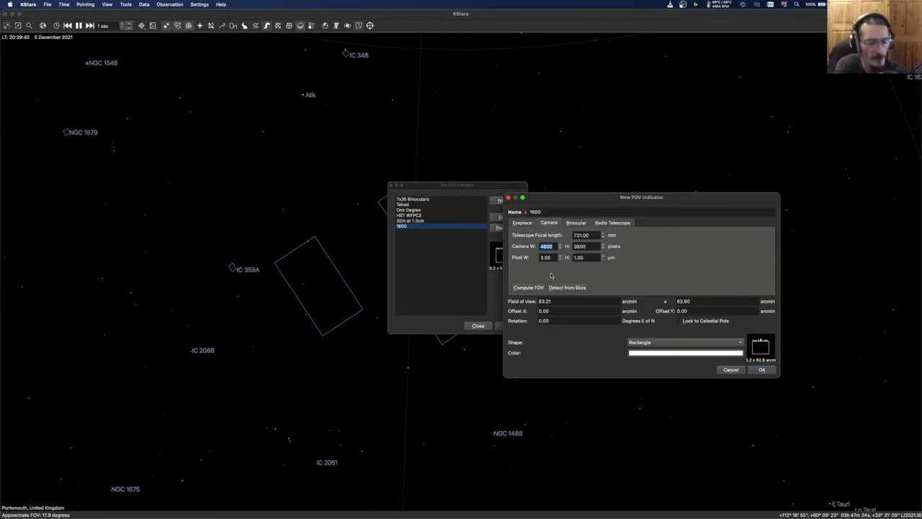
text(6556)
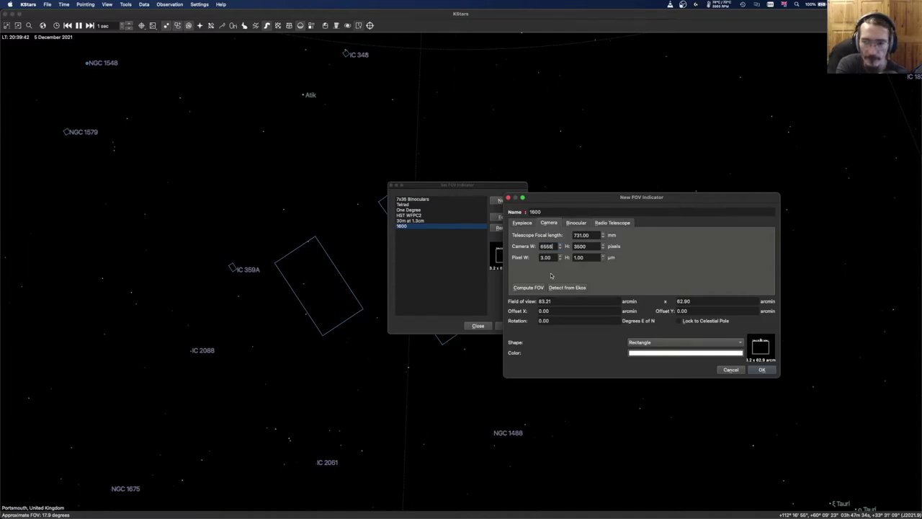
key(BackSpace)
key(BackSpace)
text(4656)
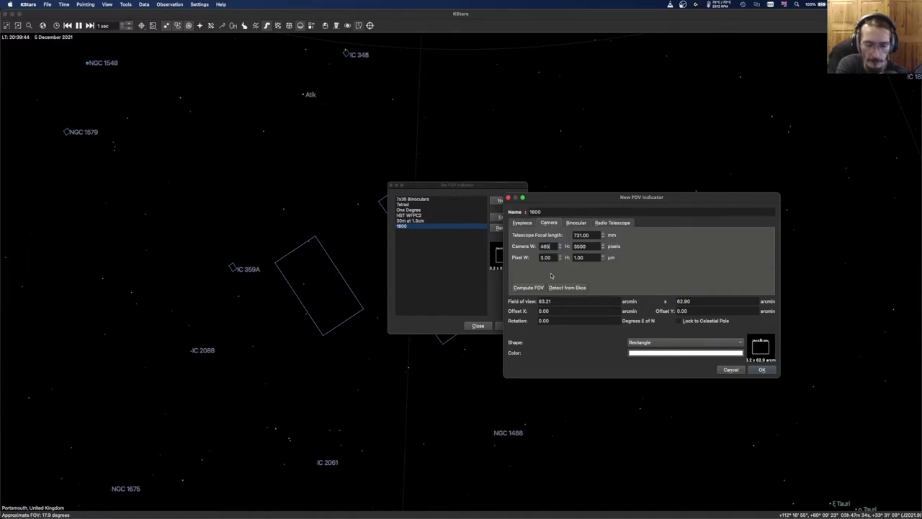
key(Tab)
key(BackSpace)
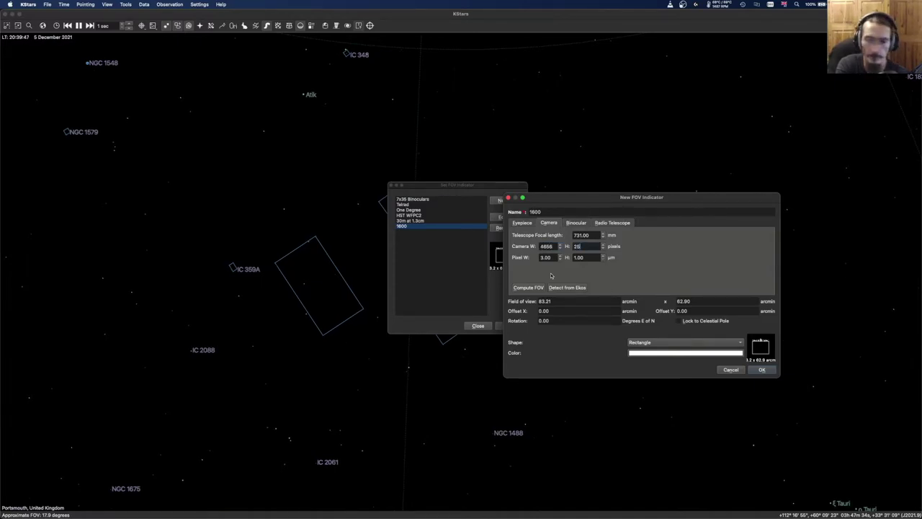
text(3520)
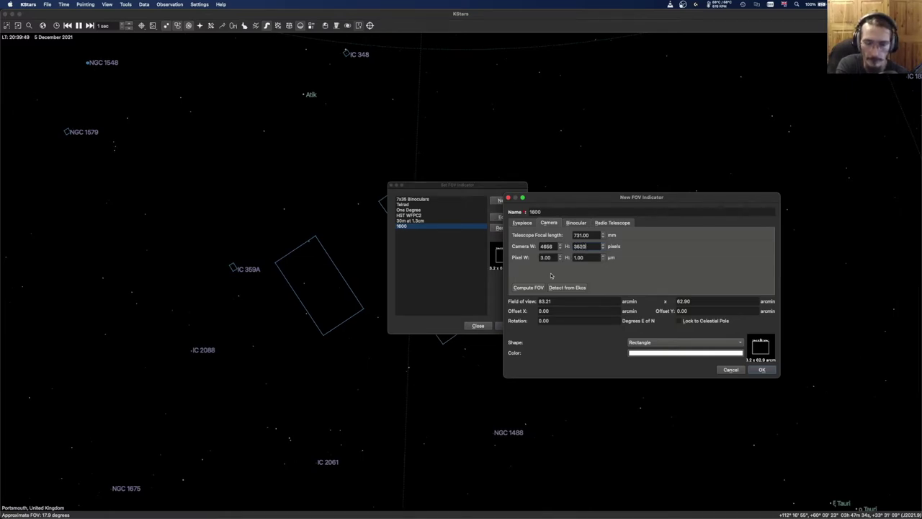
key(Tab)
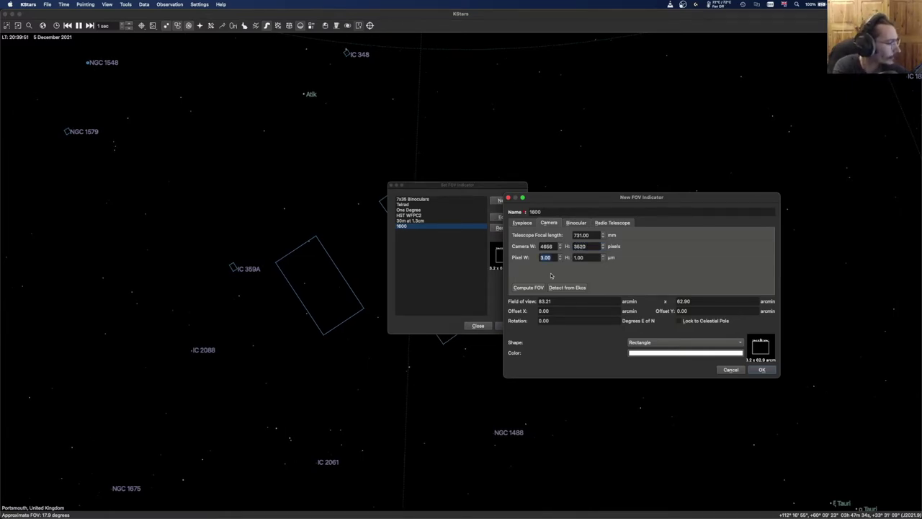
- Set the pixel size to 3.80 × 3.80 µm and save the indicator named 1600
text(2.7)
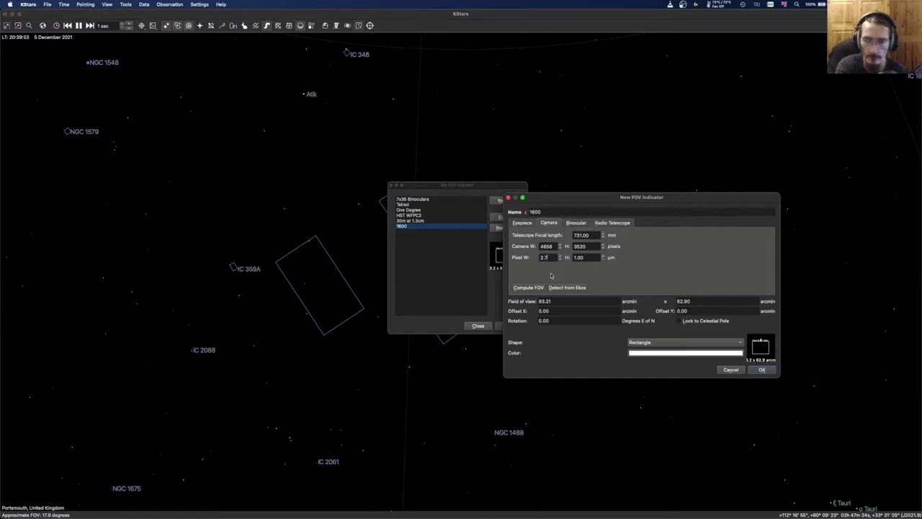
key(BackSpace)
key(BackSpace)
key(BackSpace)
text(3.8)
key(Tab)
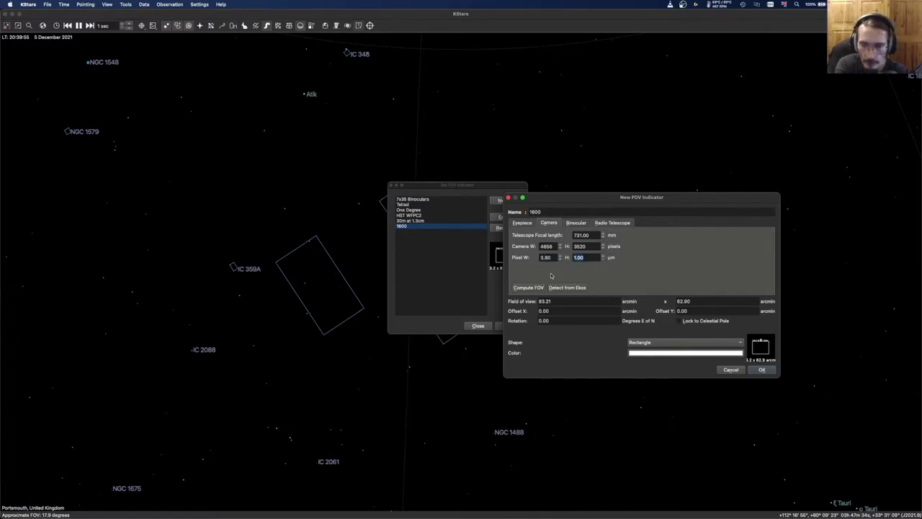
text(3.8)
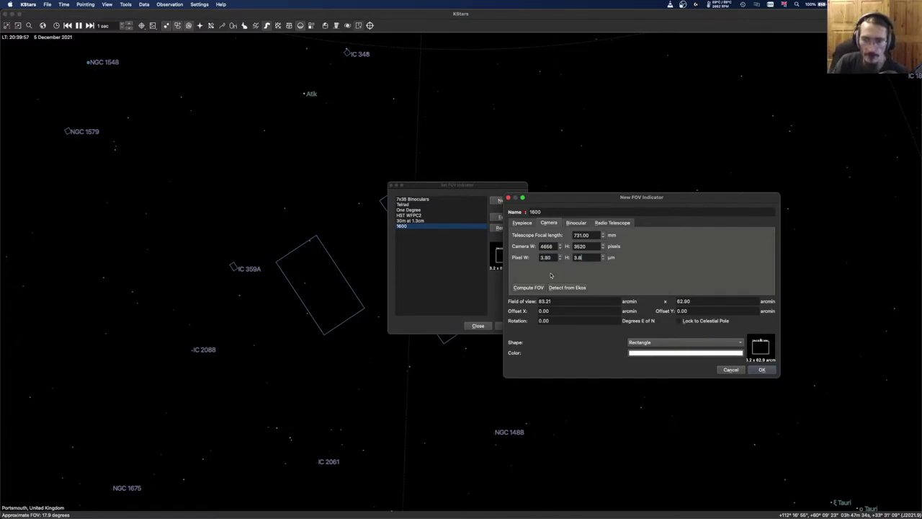
click(536, 289)
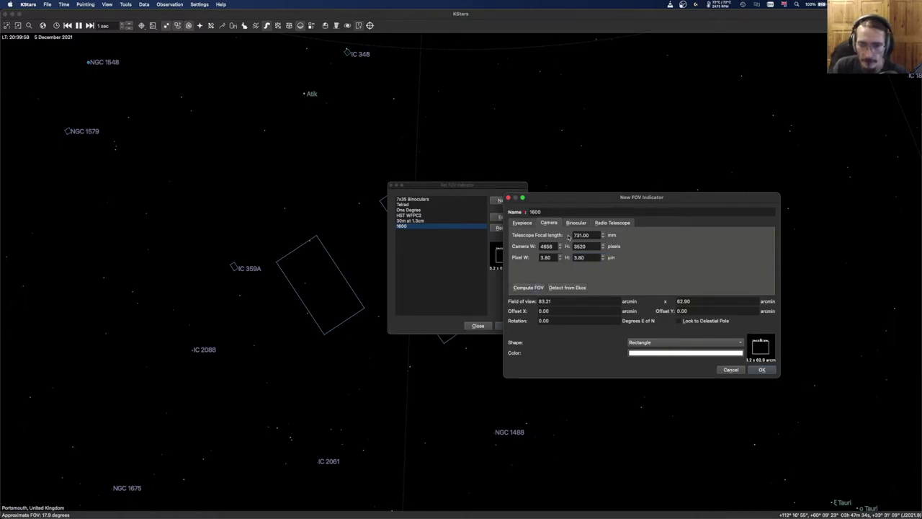
drag(543, 202, 658, 194)
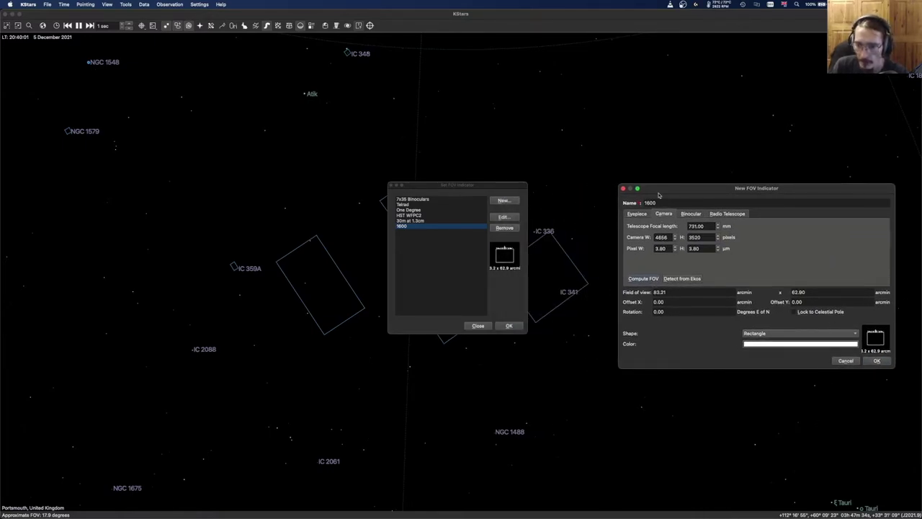
click(664, 202)
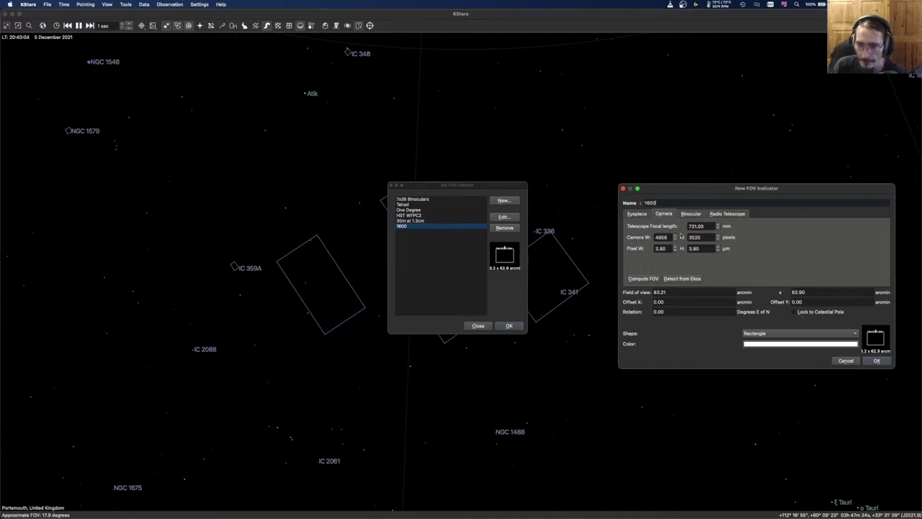
click(885, 361)
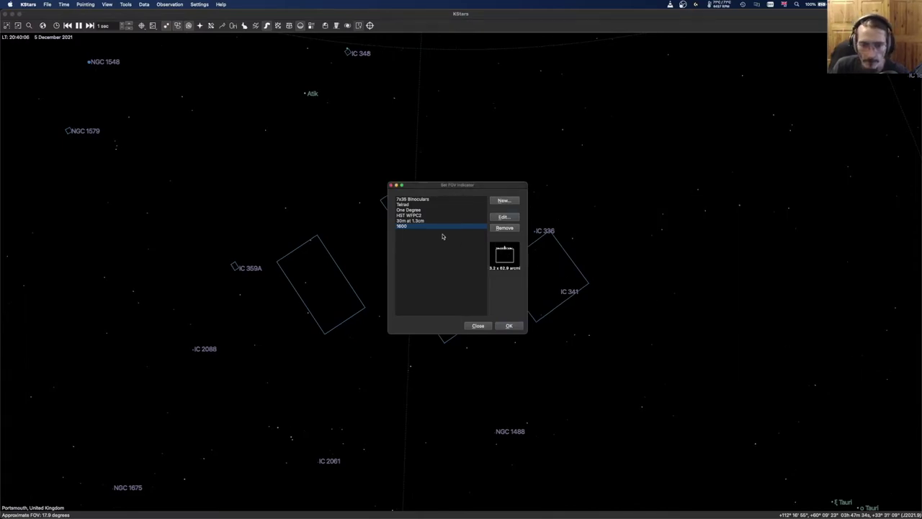
- Show the 1600 frame on the sky map and hide the Telrad finder circles
click(515, 329)
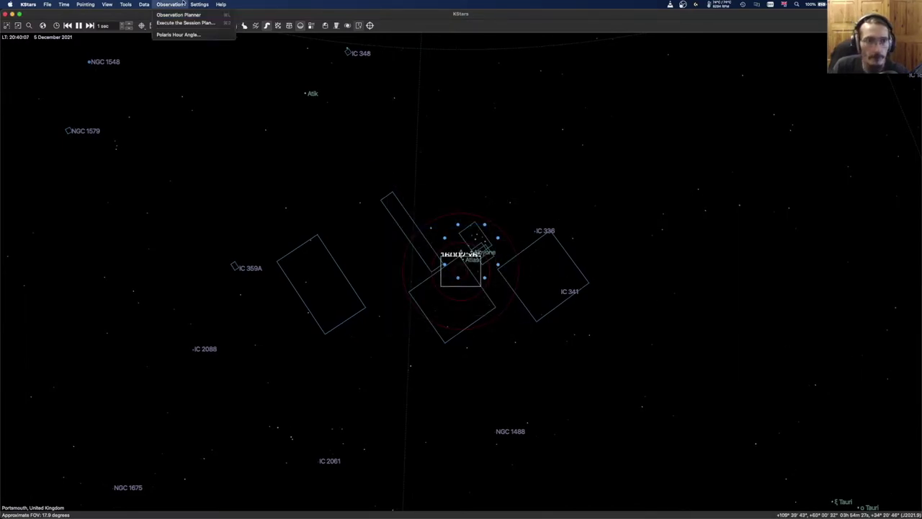
mouse_move(199, 5)
mouse_move(234, 56)
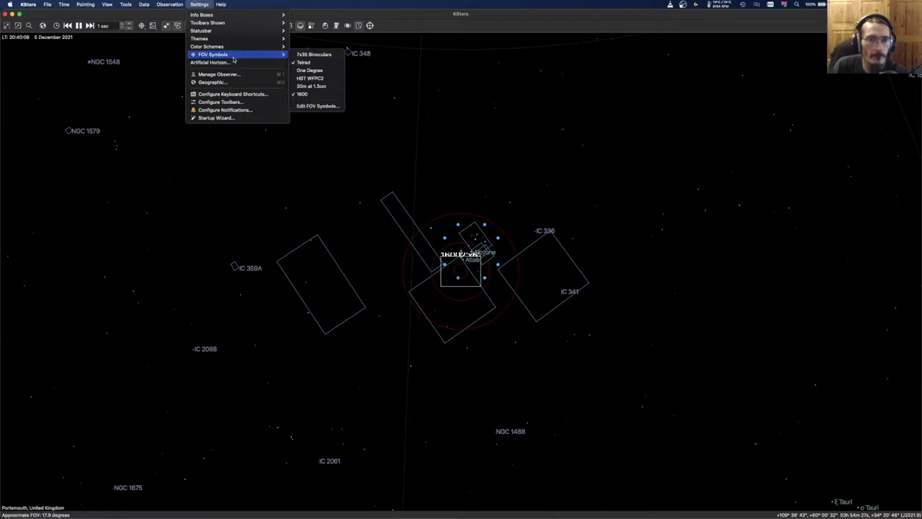
click(325, 64)
- Zoom and pan the map toward Orion to frame NGC 2024 near Alnitak
scroll(461, 259, up, 5)
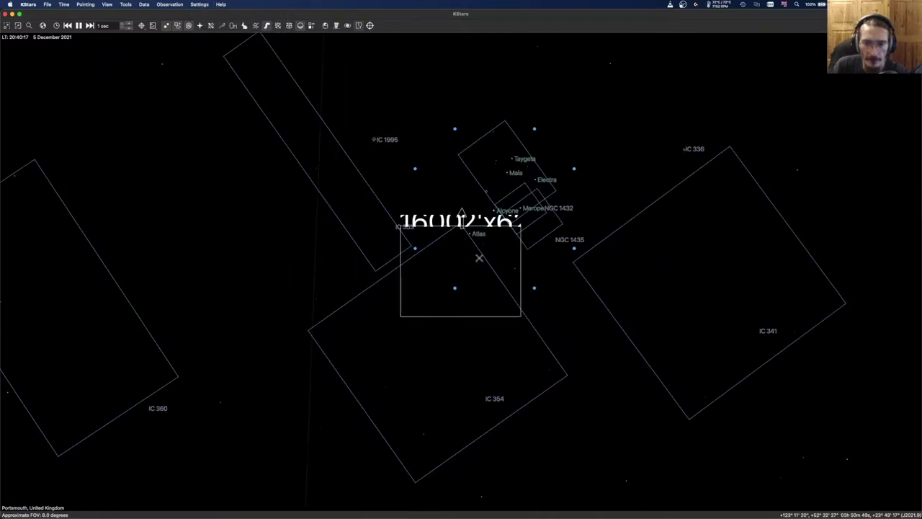
scroll(479, 257, down, 5)
scroll(467, 271, up, 2)
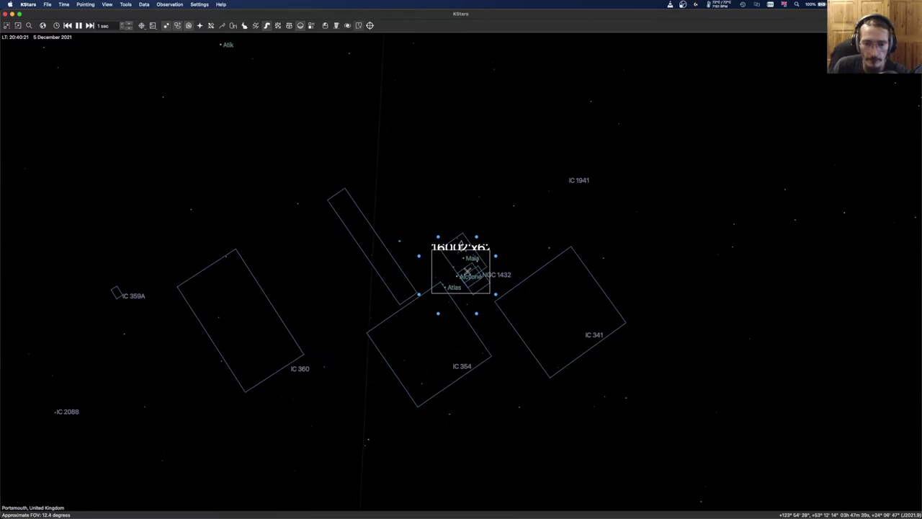
scroll(462, 260, down, 15)
scroll(417, 254, up, 8)
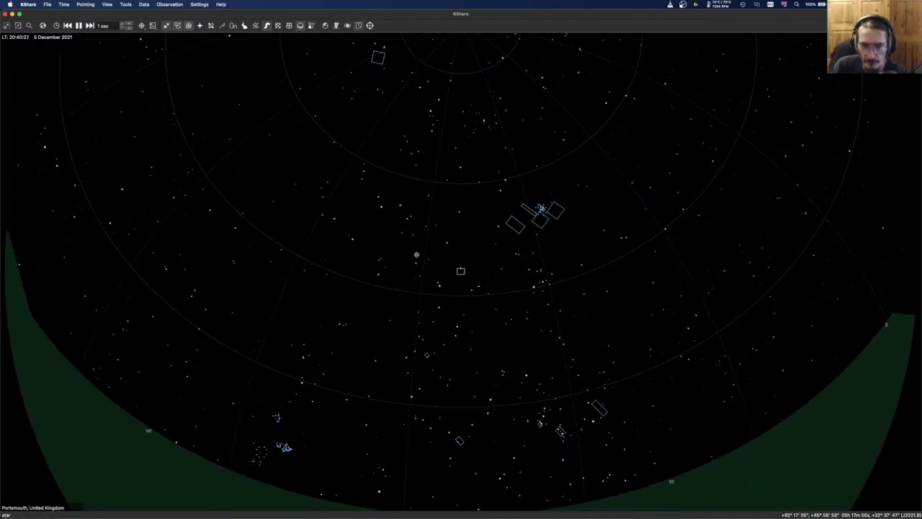
drag(416, 254, 508, 169)
scroll(481, 287, up, 6)
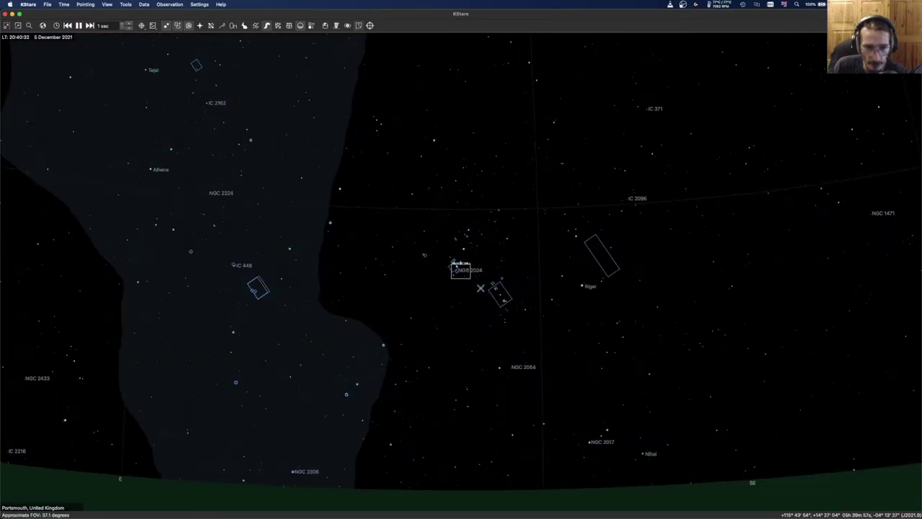
scroll(481, 287, up, 6)
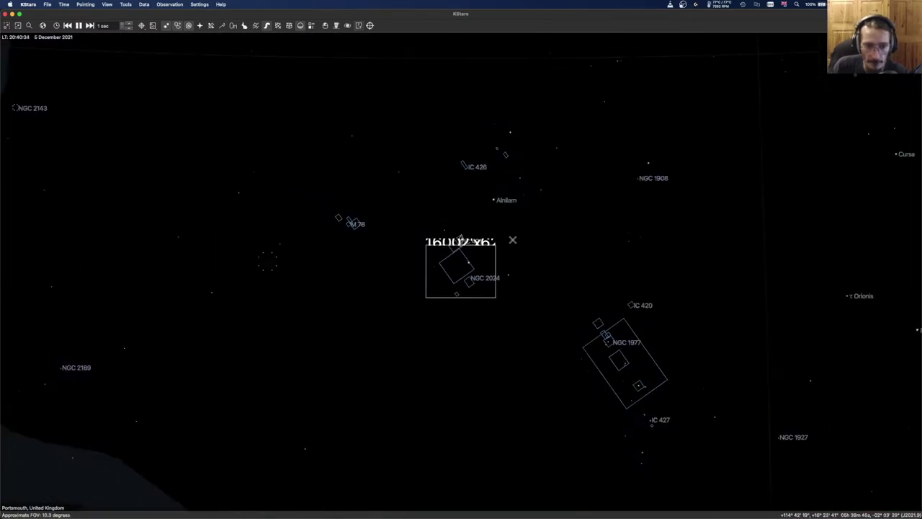
- Search for 'm31' in Find Object and centre the map on the Andromeda Galaxy
scroll(513, 240, down, 10)
click(126, 4)
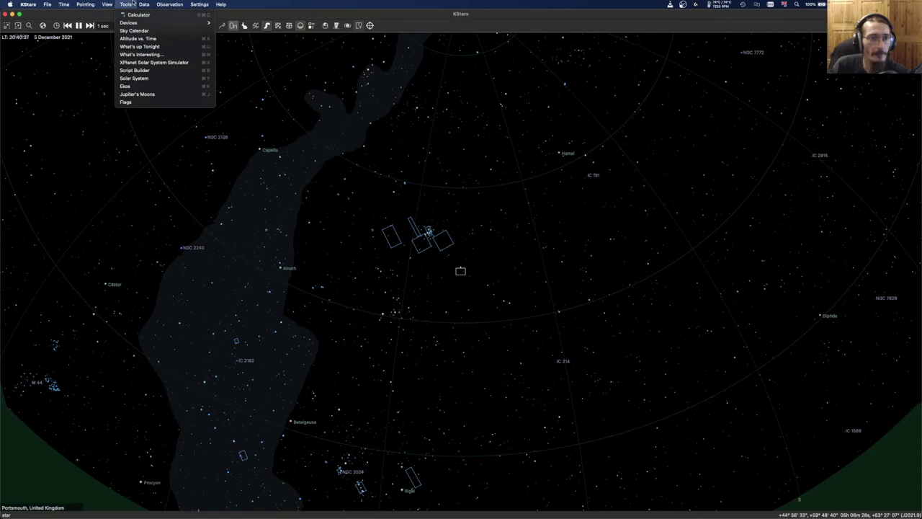
mouse_move(106, 3)
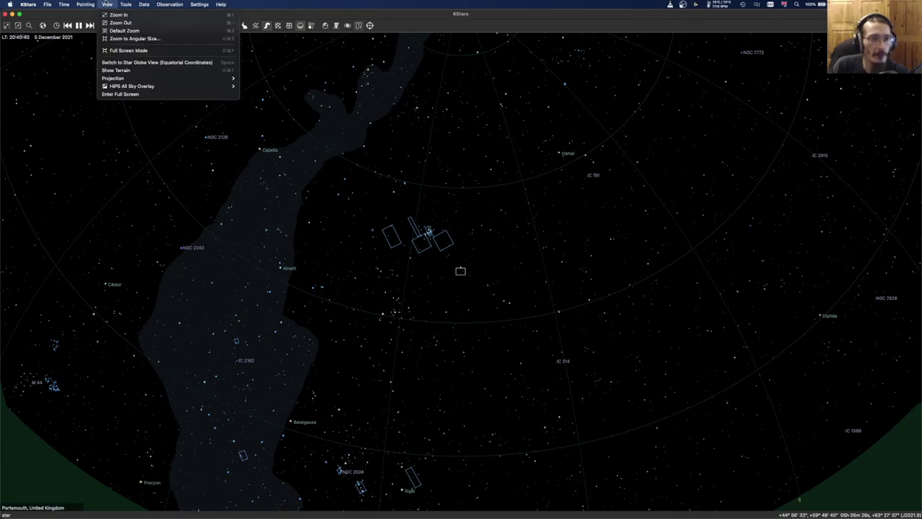
click(122, 4)
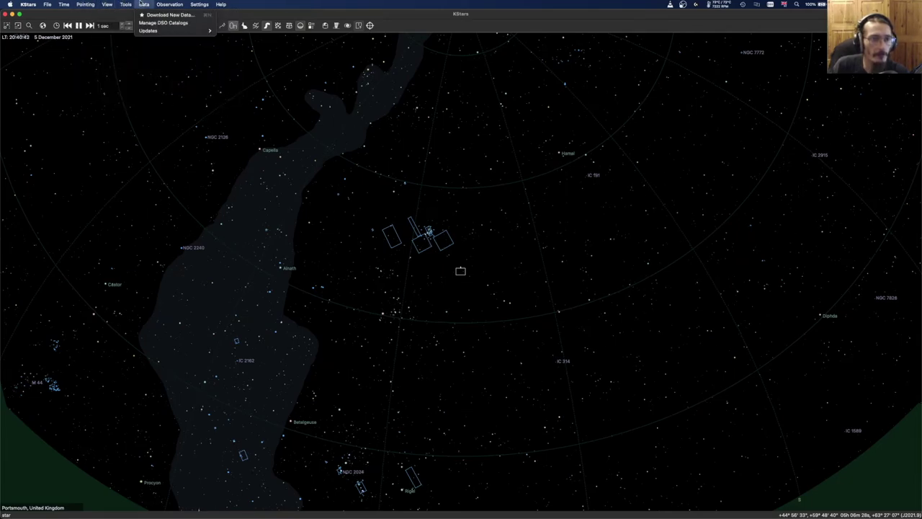
click(85, 5)
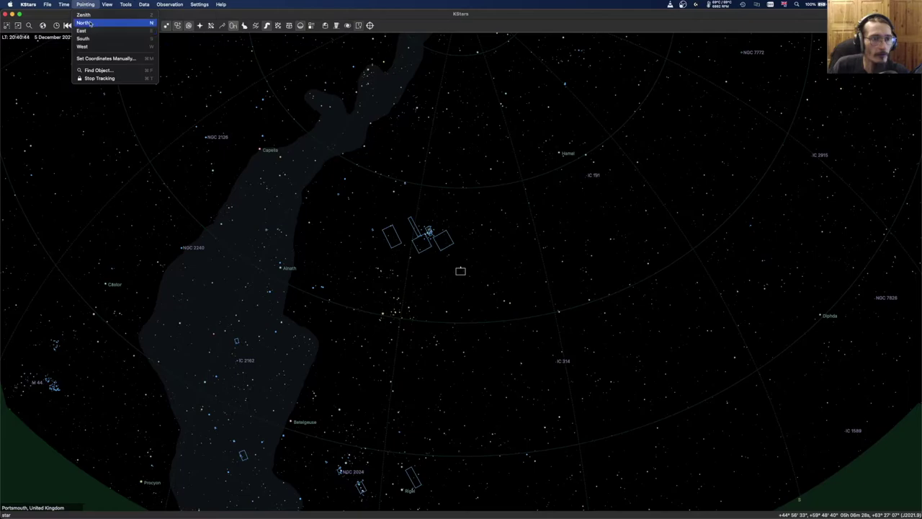
click(112, 73)
text(m31)
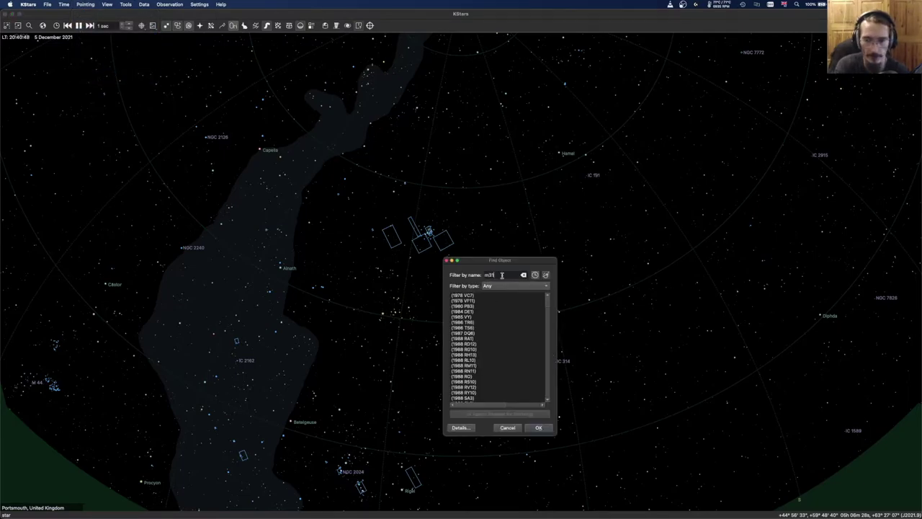
key(Return)
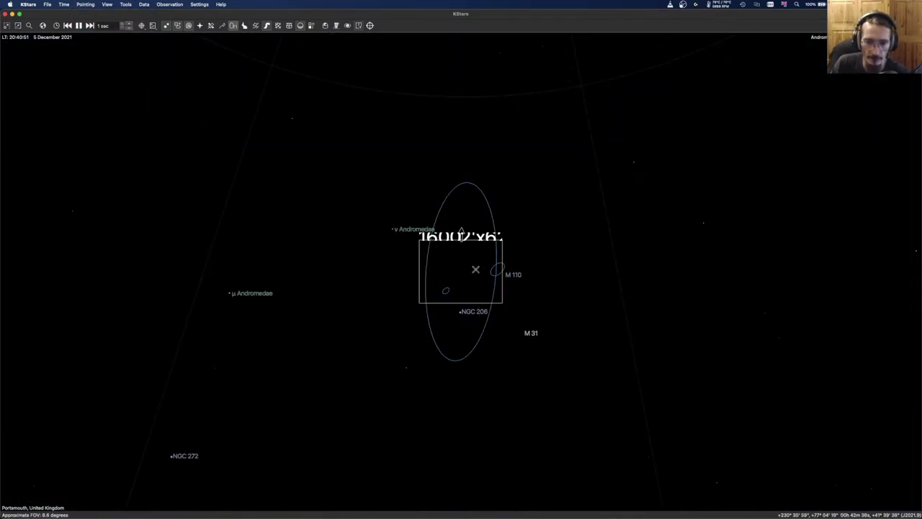
scroll(524, 268, down, 10)
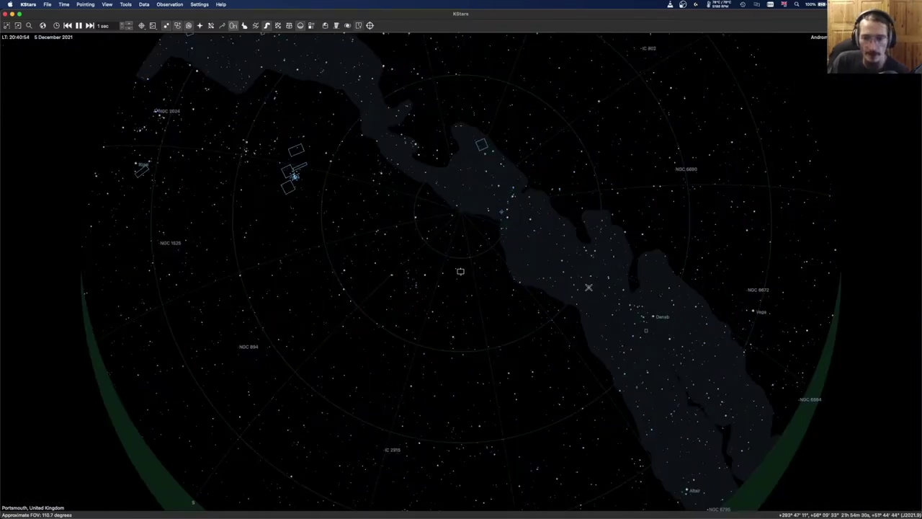
scroll(482, 299, down, 5)
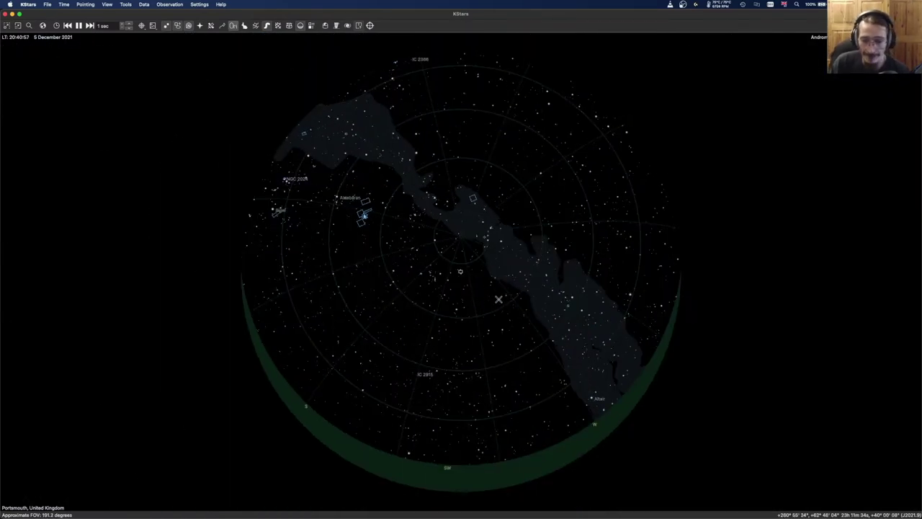
- Rotate the sky to raise Andromeda and toggle the equatorial coordinate grid
drag(482, 299, 468, 260)
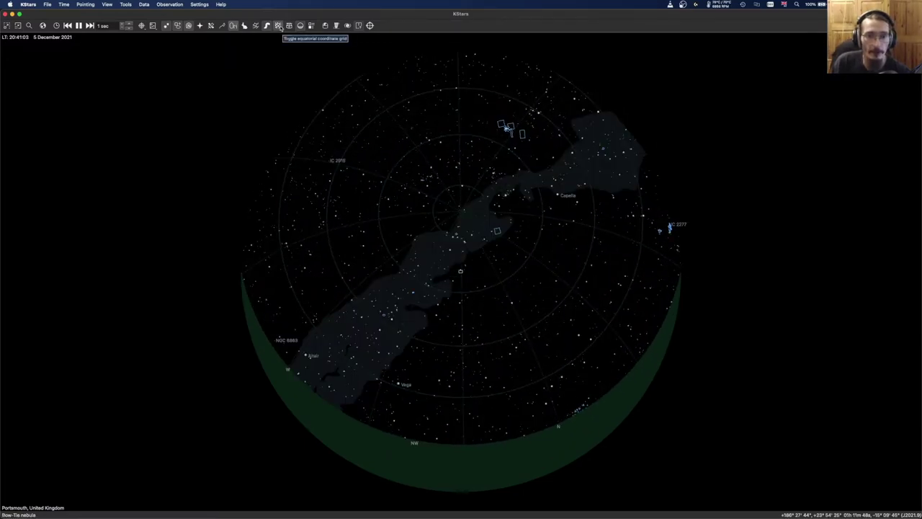
click(279, 26)
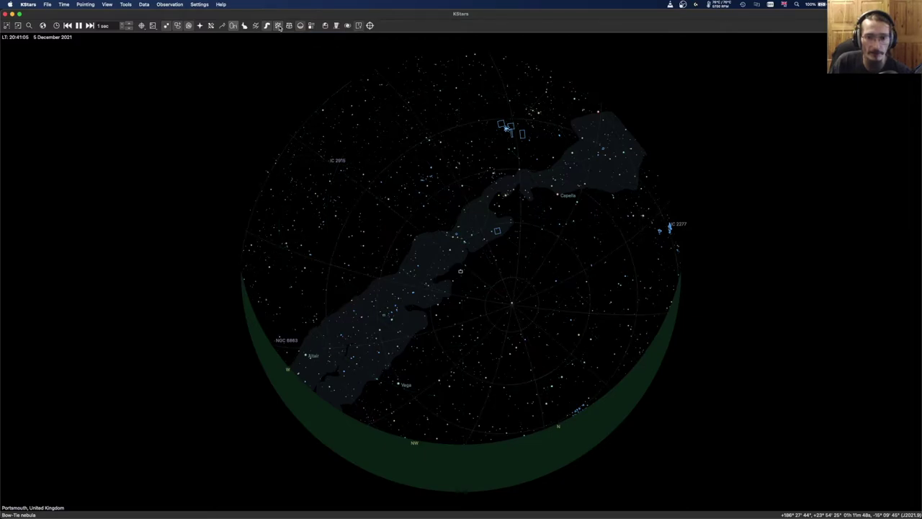
scroll(474, 255, up, 5)
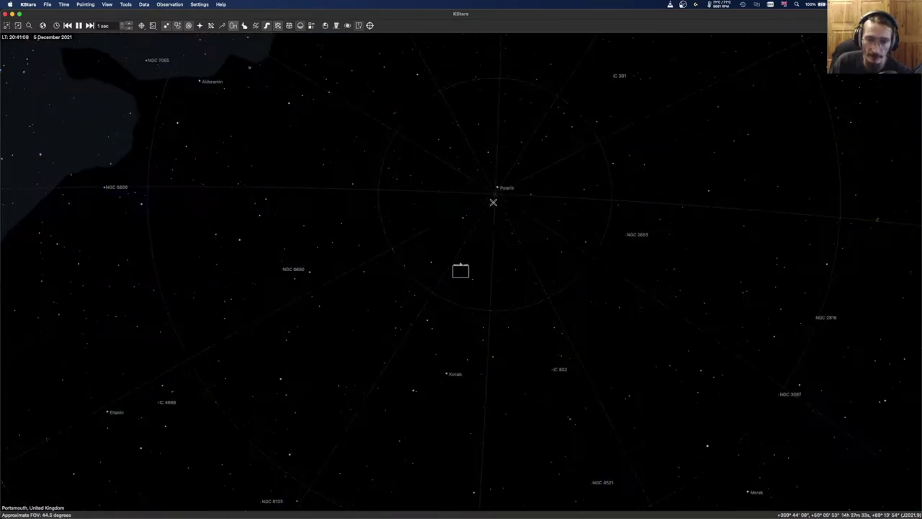
scroll(461, 267, up, 5)
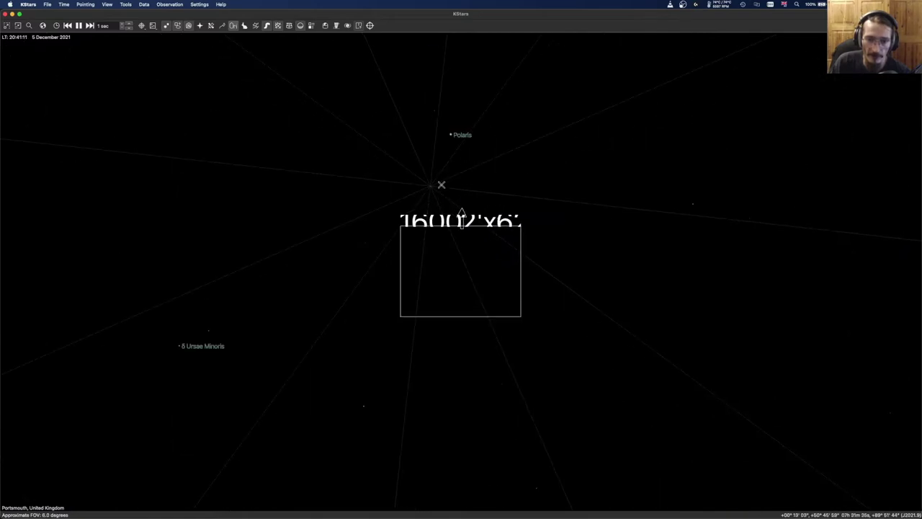
scroll(566, 247, down, 5)
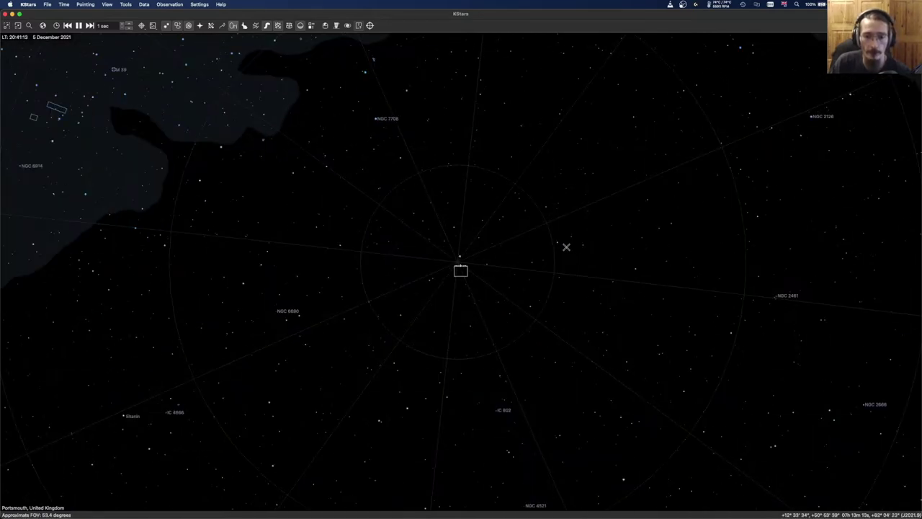
scroll(566, 247, down, 5)
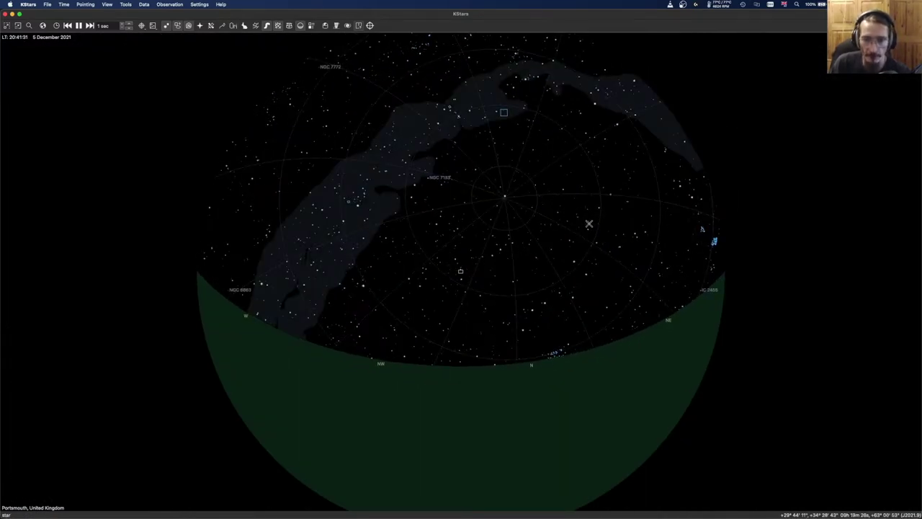
- Turn the view toward Vega and Altair and launch the Ekos Profile Wizard
mouse_move(506, 196)
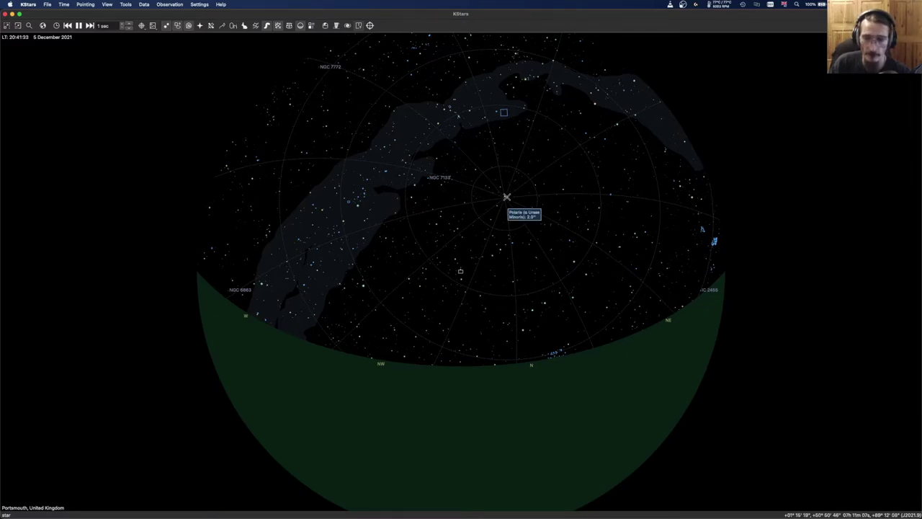
drag(541, 165, 548, 266)
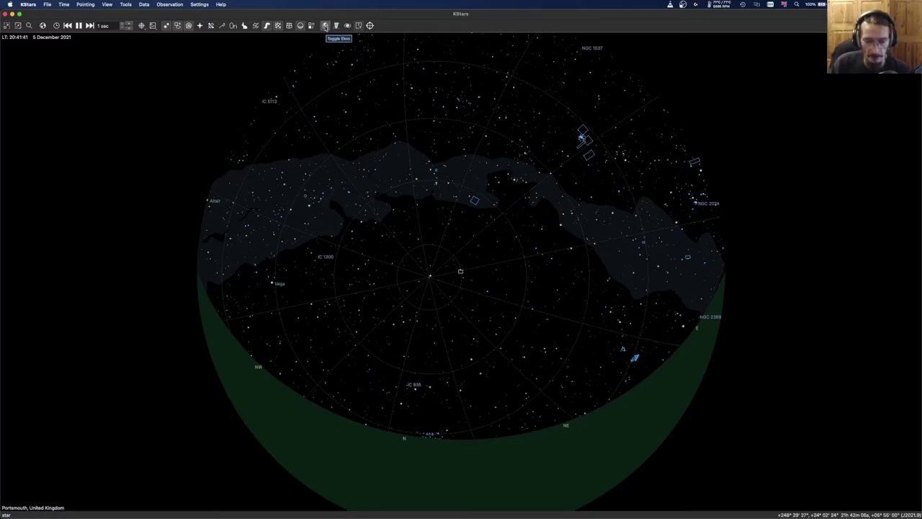
click(325, 26)
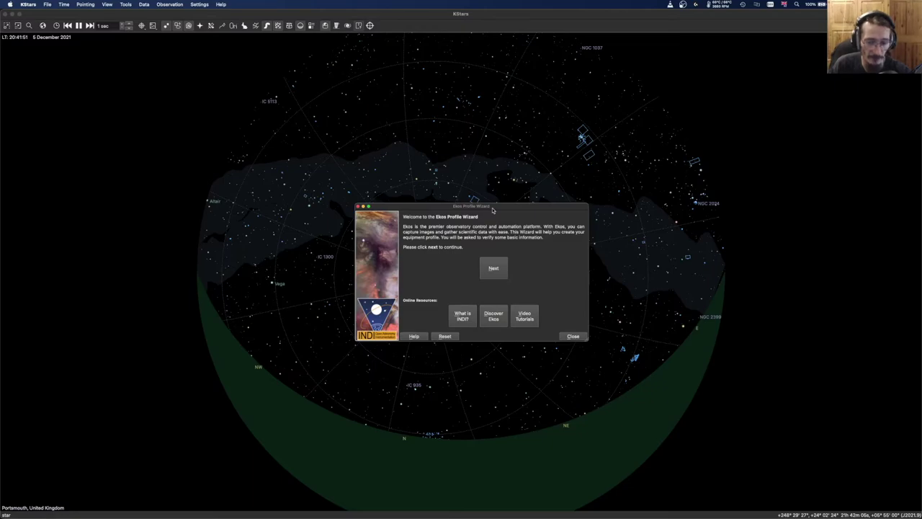
- Create the 'Demo Astro' profile for local equipment with Internal INDI Server and internal guider
click(494, 270)
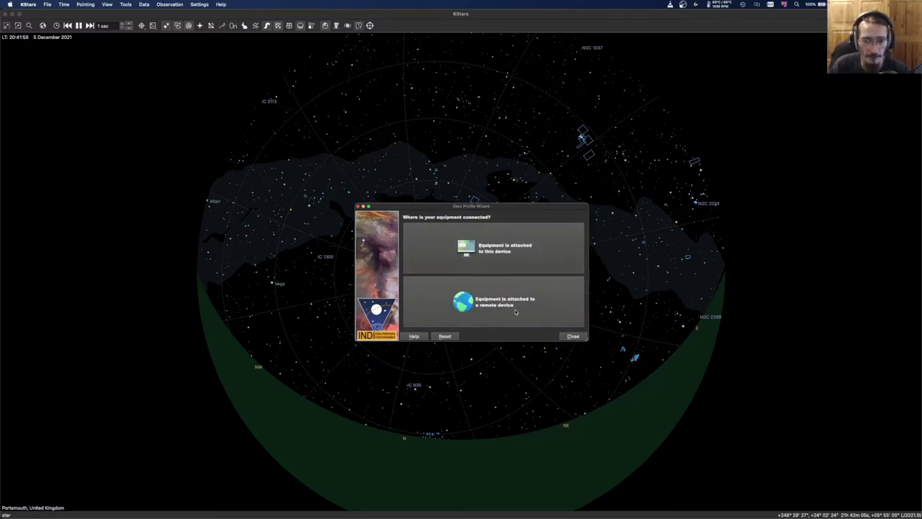
click(513, 249)
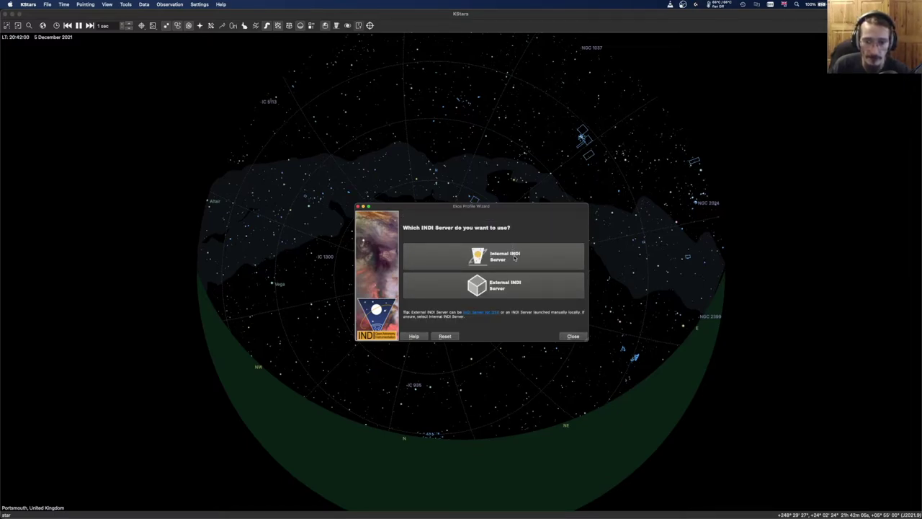
click(516, 257)
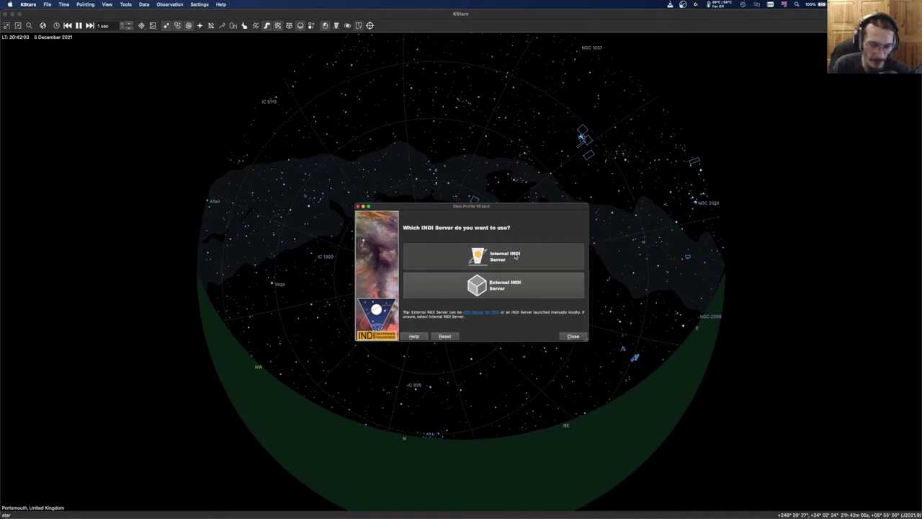
click(516, 257)
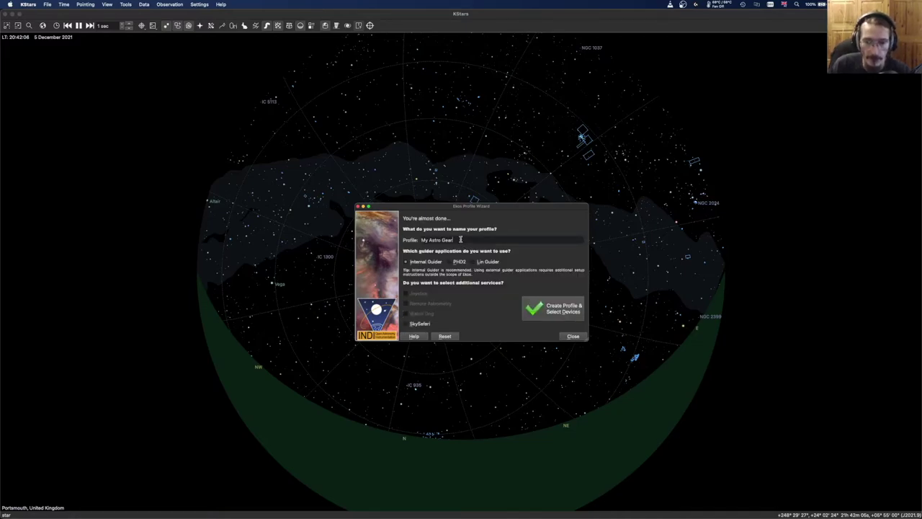
drag(460, 239, 395, 240)
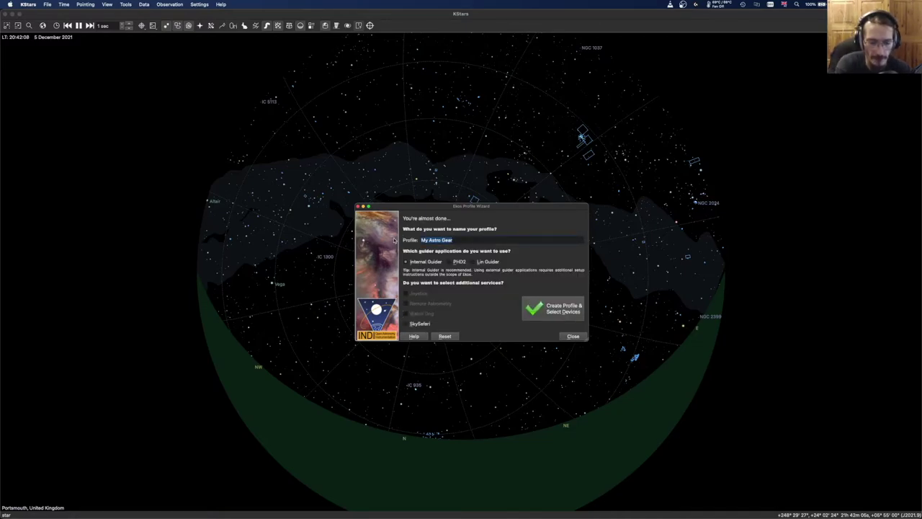
text(Demo Astro)
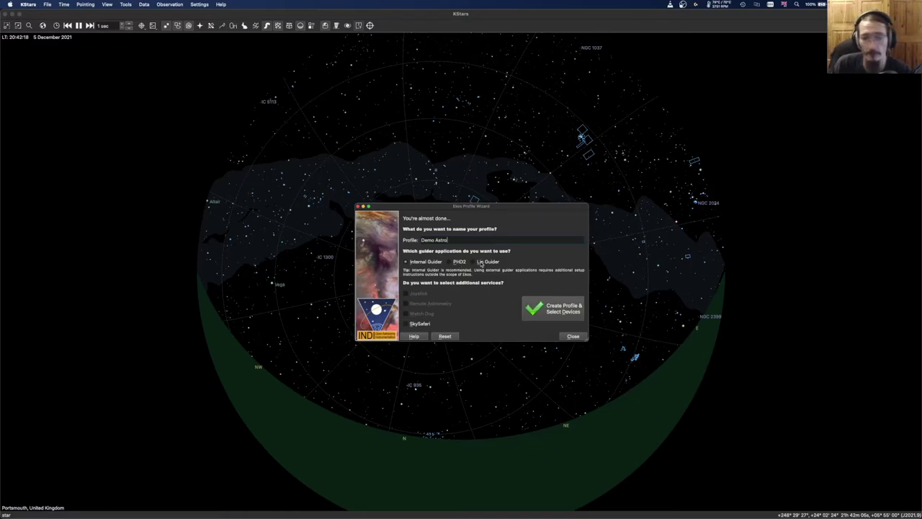
click(405, 262)
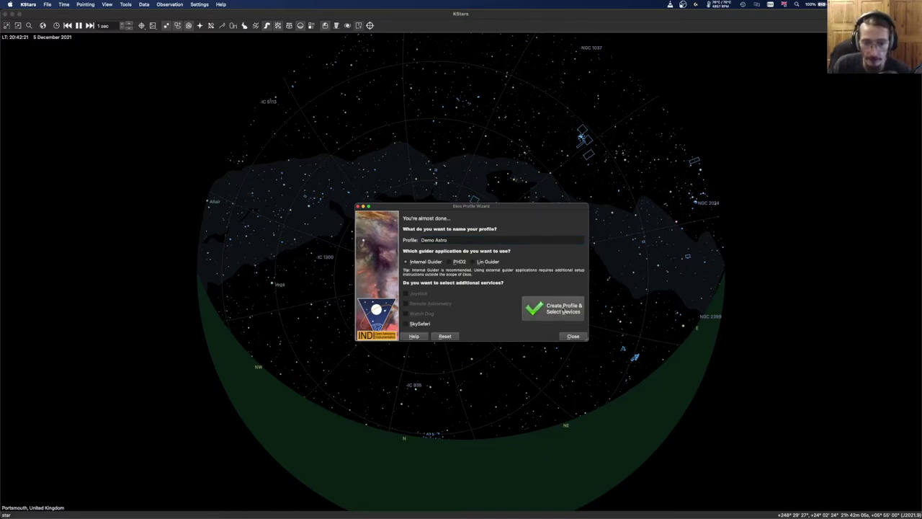
click(555, 309)
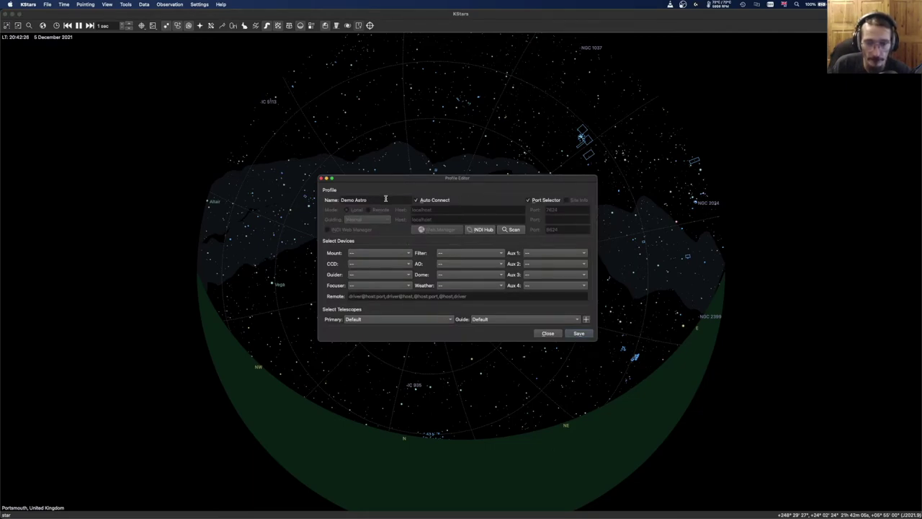
- Set mount, camera, guide camera and focuser to Telescope, CCD, Guide and Focuser Simulators
click(378, 254)
click(369, 373)
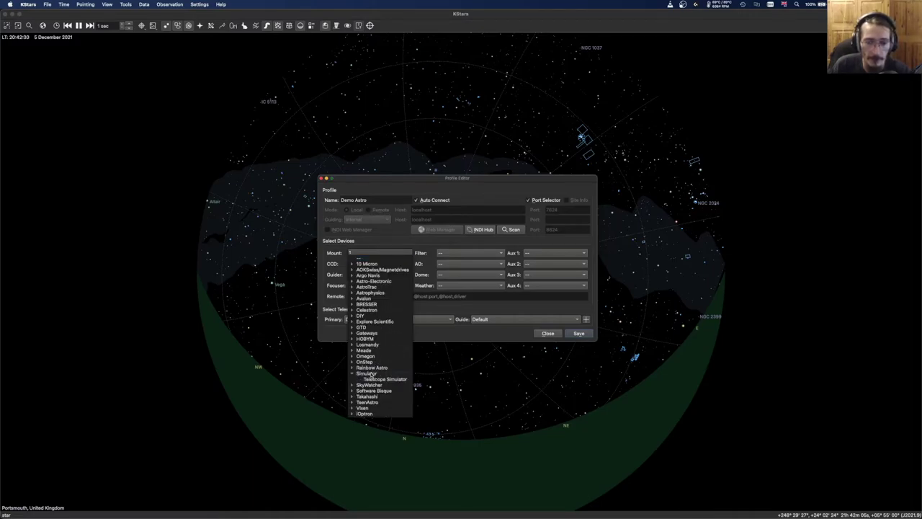
click(374, 379)
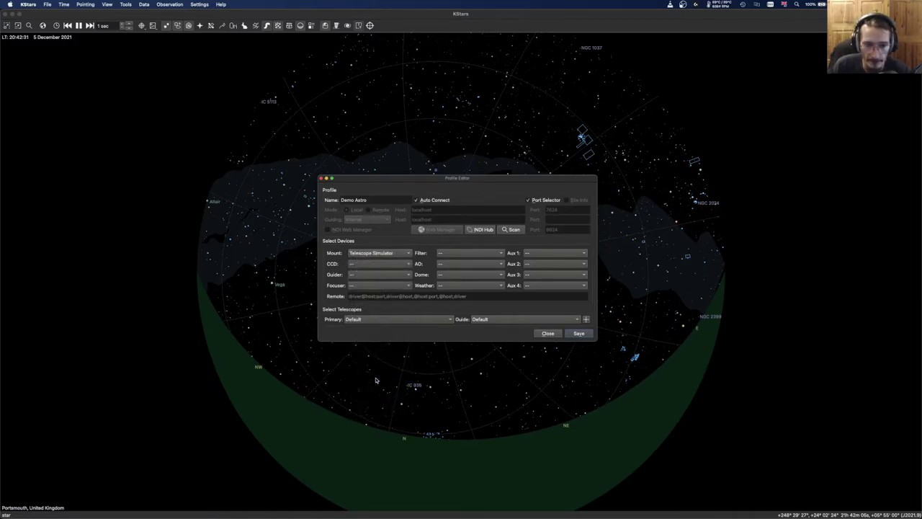
click(405, 264)
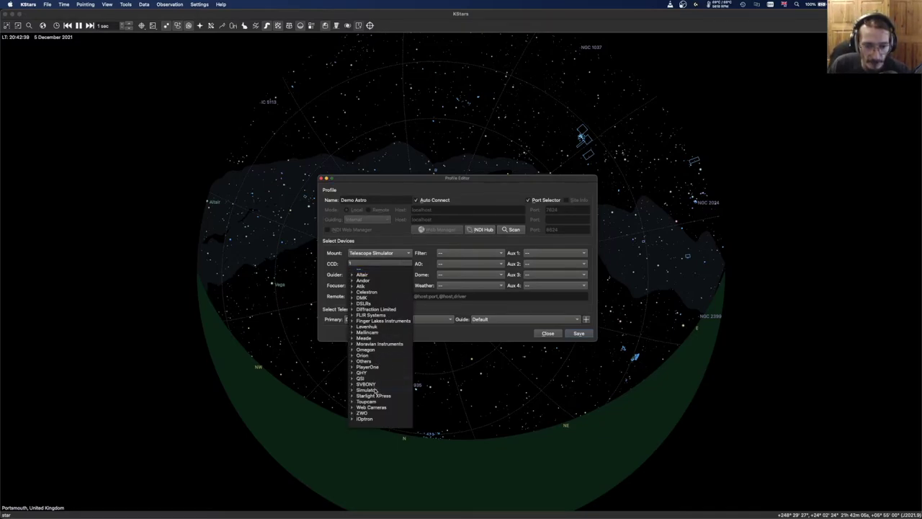
click(374, 390)
click(382, 397)
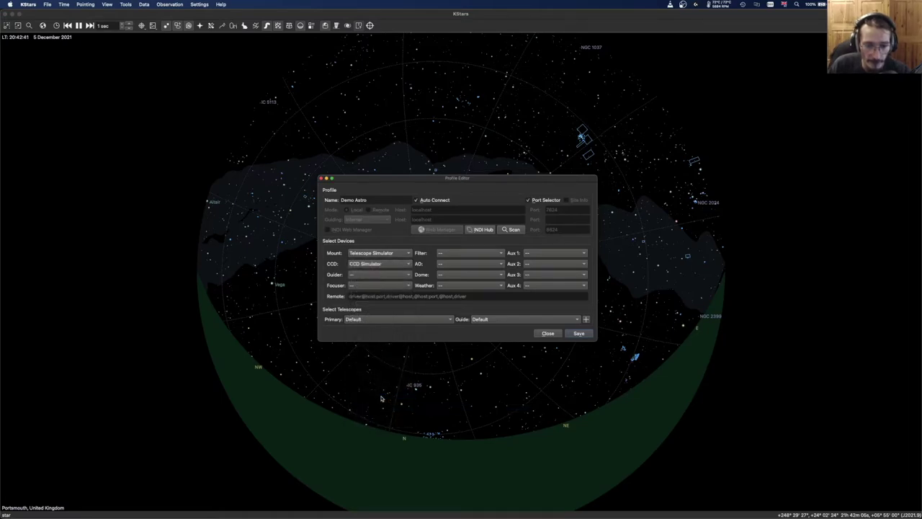
click(374, 275)
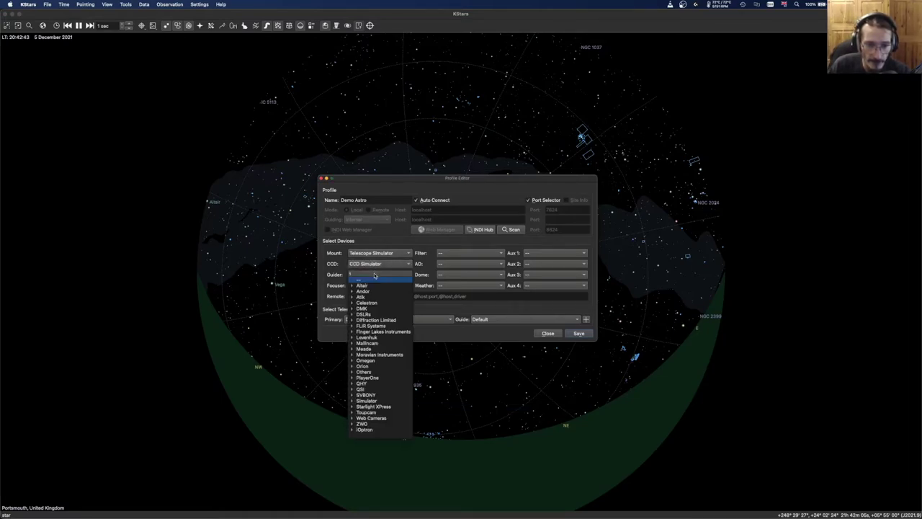
click(372, 401)
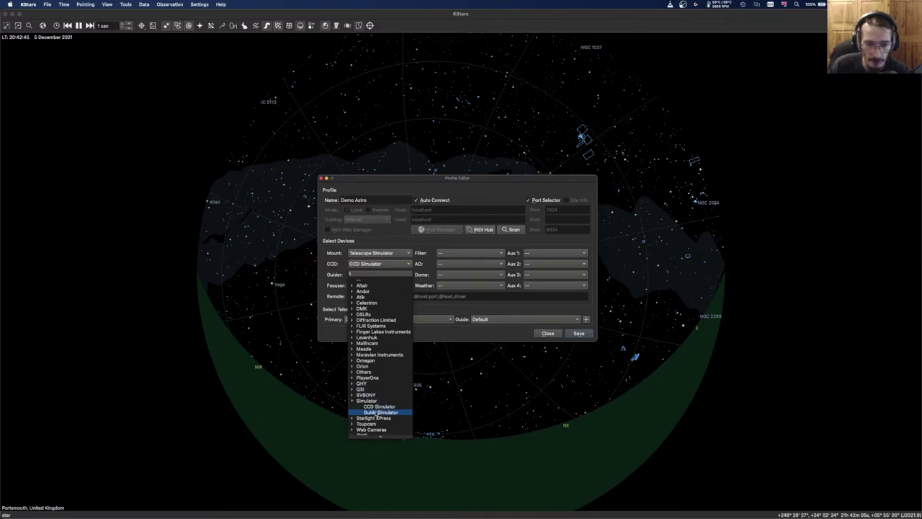
click(375, 413)
click(379, 285)
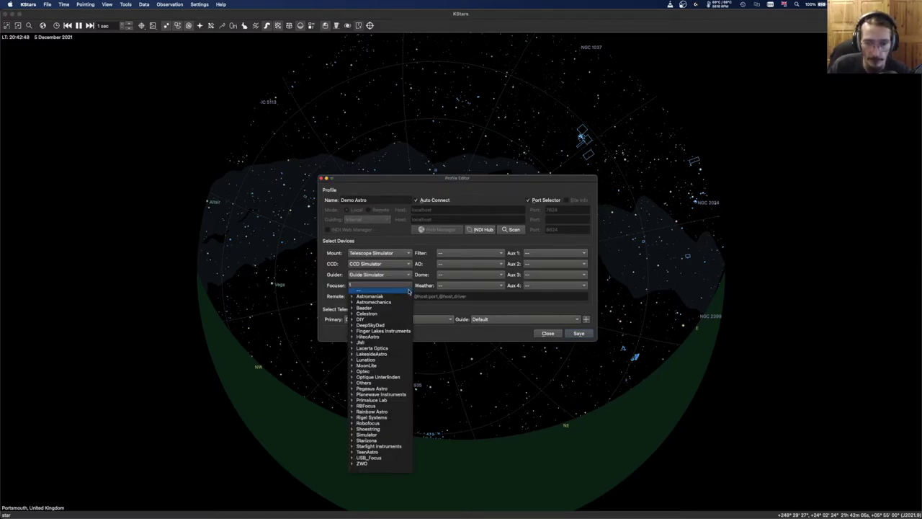
click(375, 440)
click(379, 446)
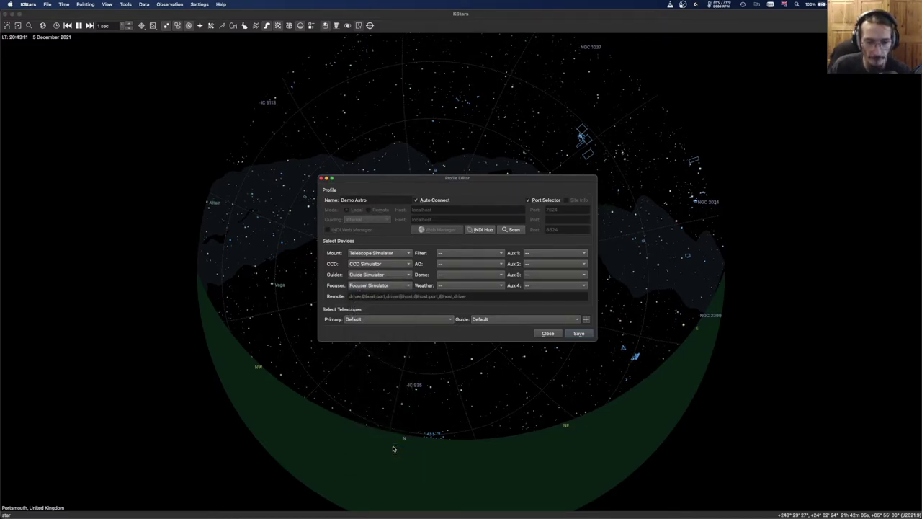
- Set the filter wheel to Filter Simulator, leaving adaptive optics, dome and weather unset
click(458, 253)
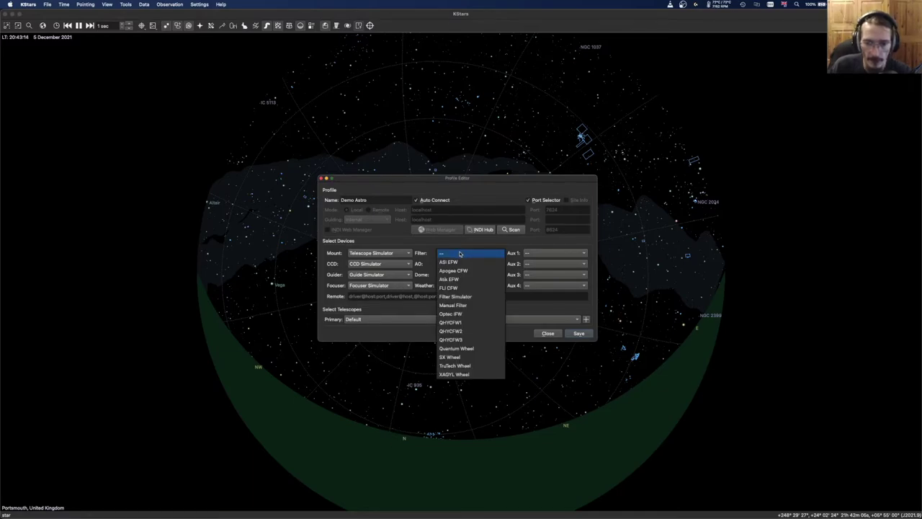
click(450, 298)
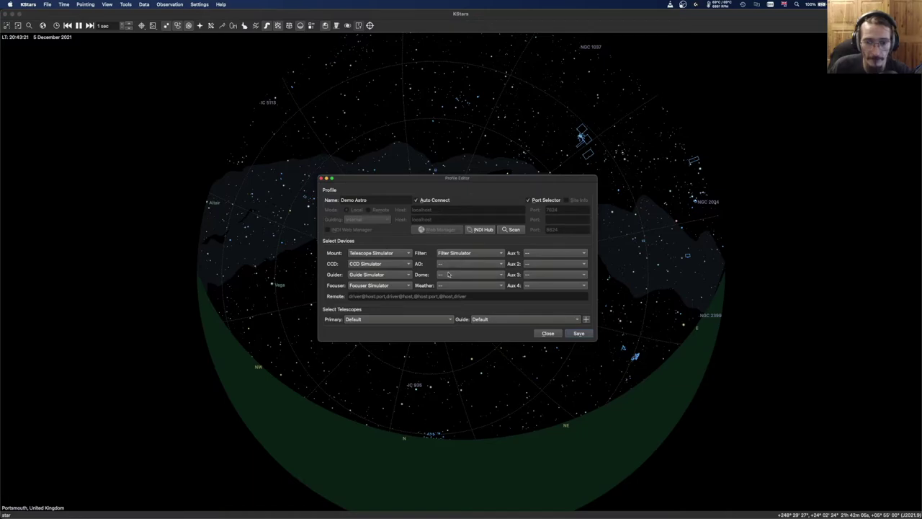
click(450, 265)
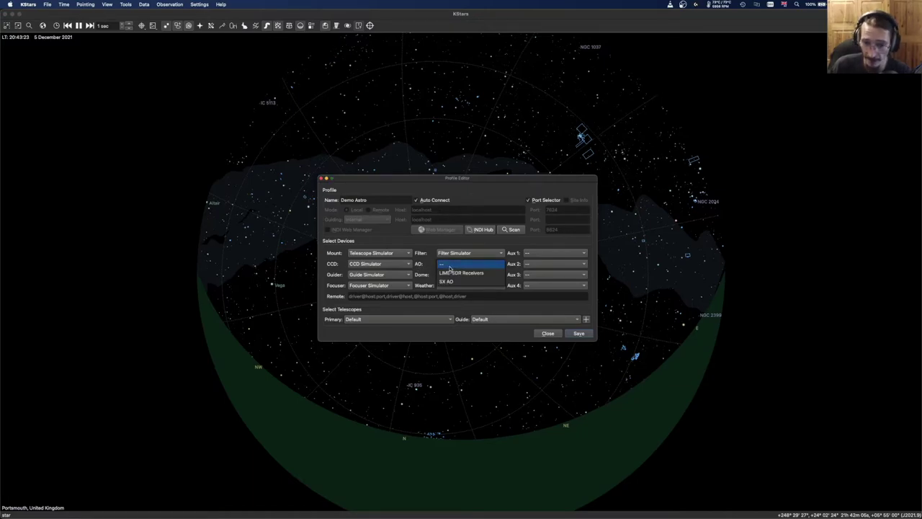
click(449, 266)
click(447, 274)
click(441, 275)
click(443, 286)
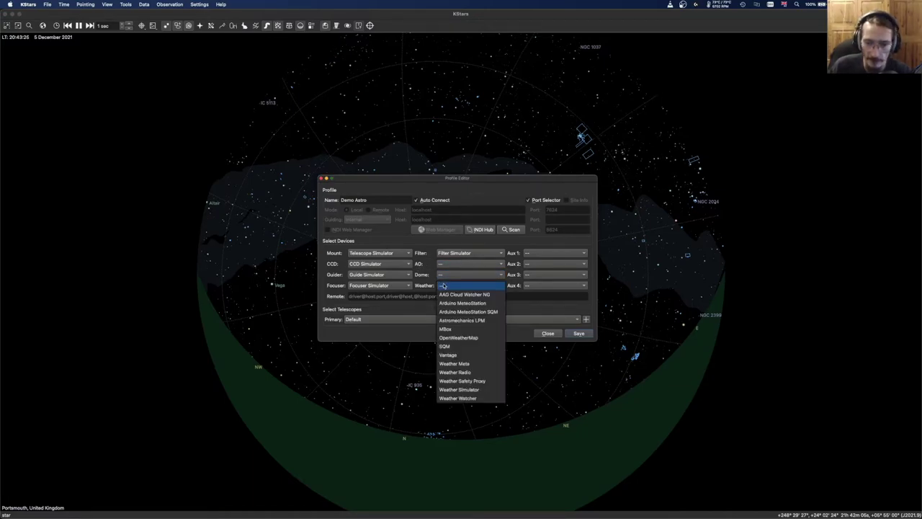
click(429, 281)
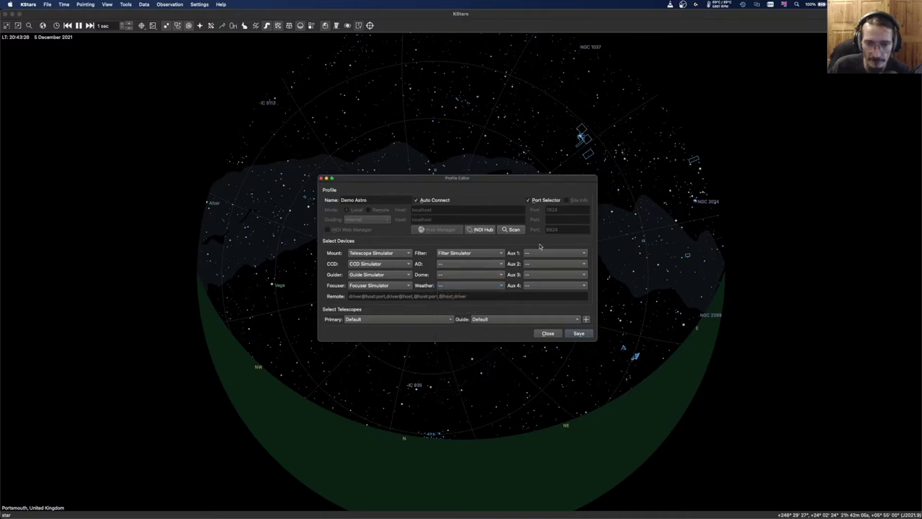
- Save the profile, widen the Ekos window and keep Demo Astro selected
click(578, 334)
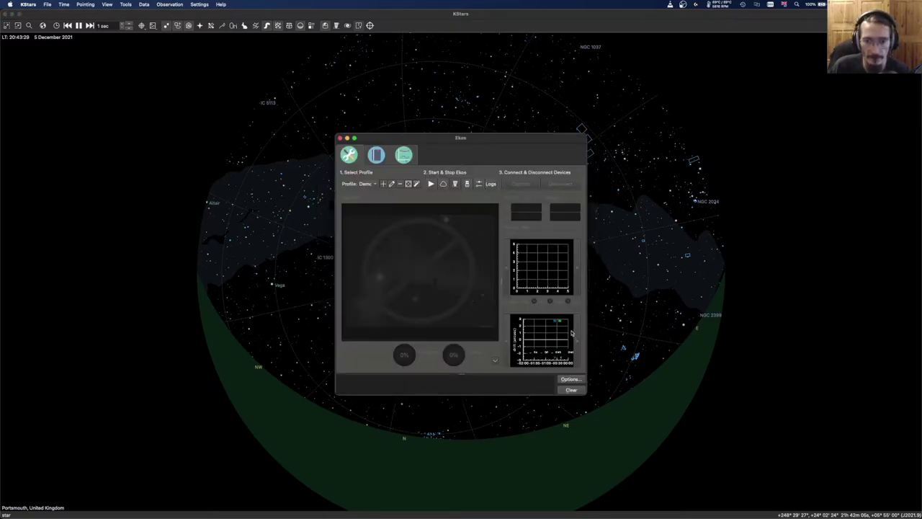
drag(253, 168, 60, 168)
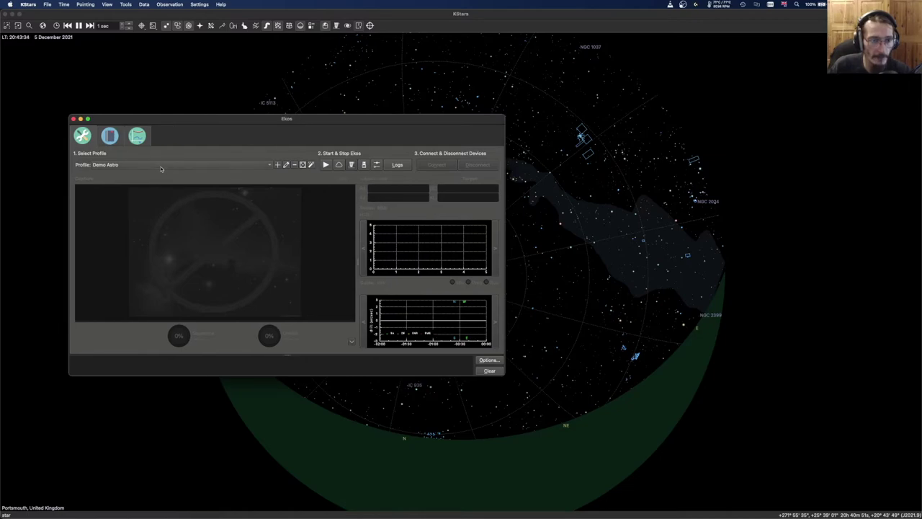
click(161, 165)
click(161, 165)
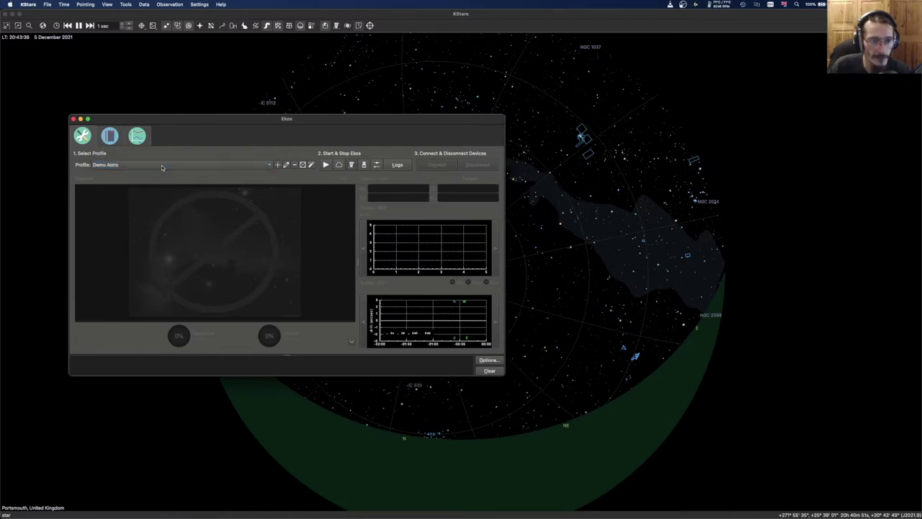
click(287, 165)
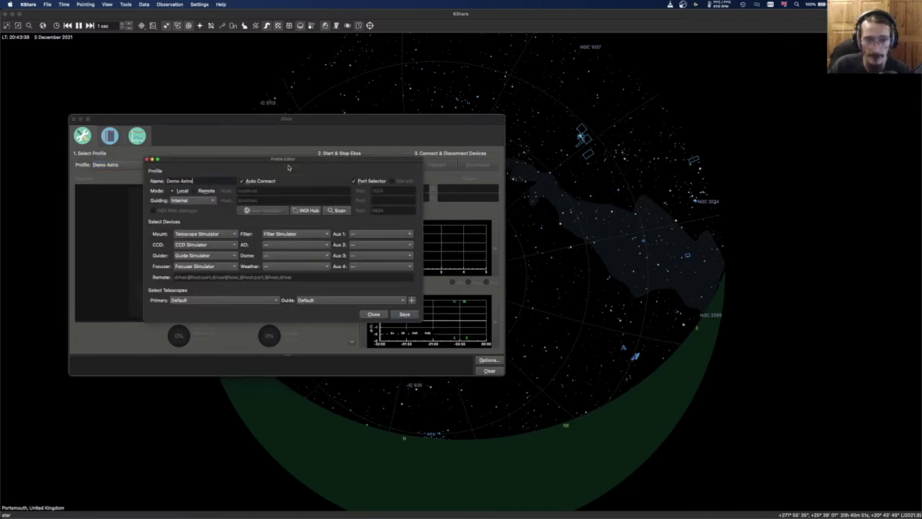
click(144, 159)
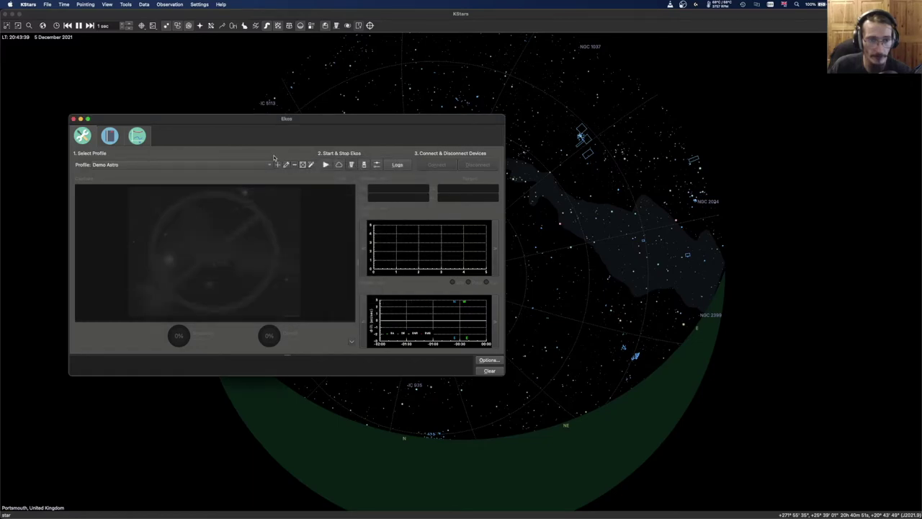
- Start Ekos with Demo Astro and close the INDI Control Panel and Port Selector
click(326, 165)
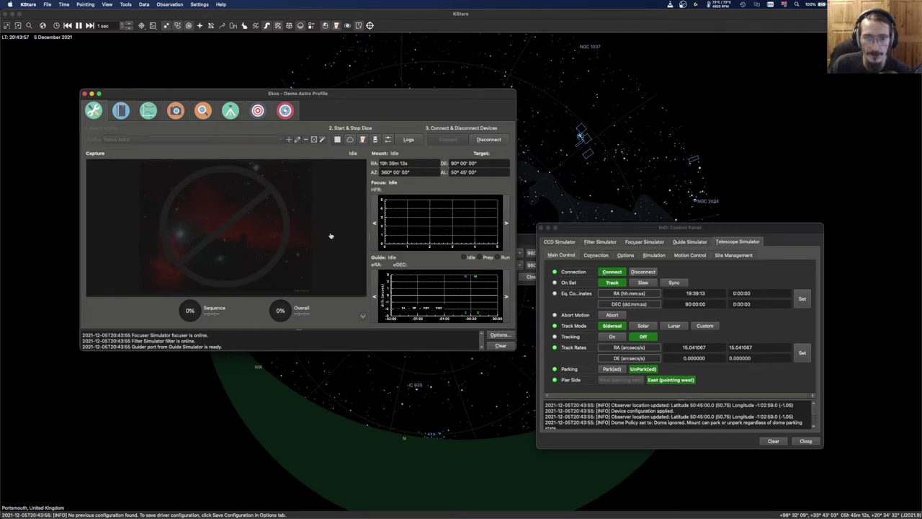
click(815, 441)
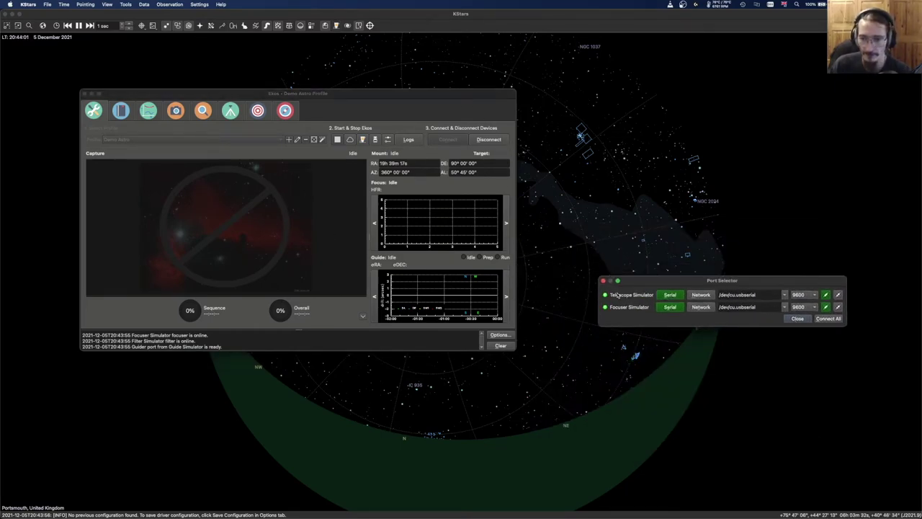
click(603, 281)
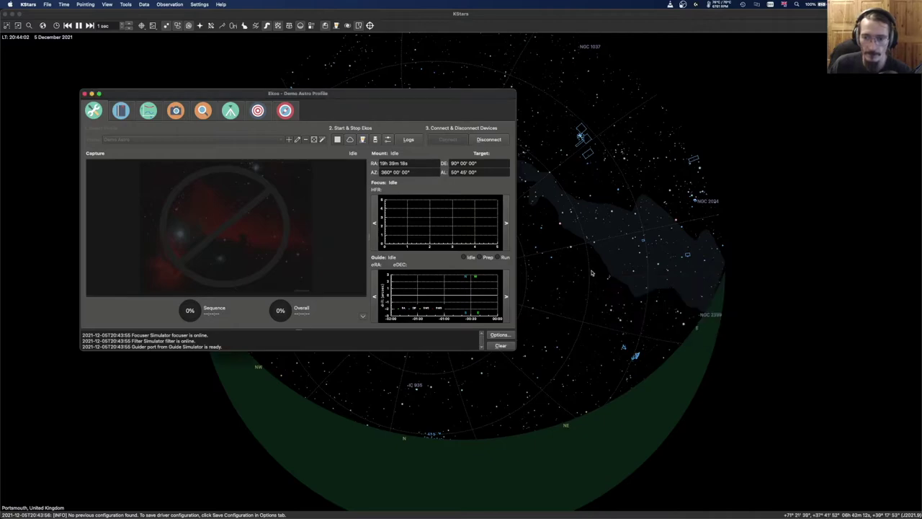
- Look through the Scheduler, Analyze and Focus modules, then list cameras in Capture
click(120, 111)
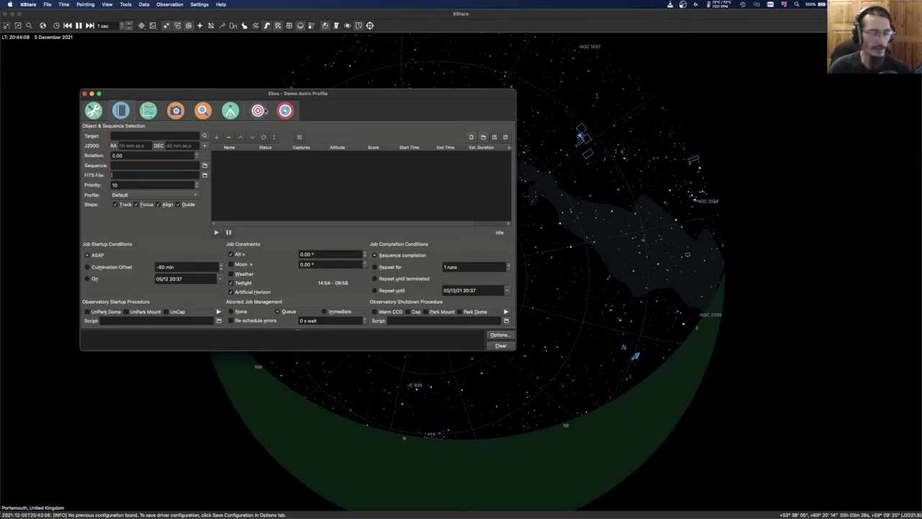
click(142, 115)
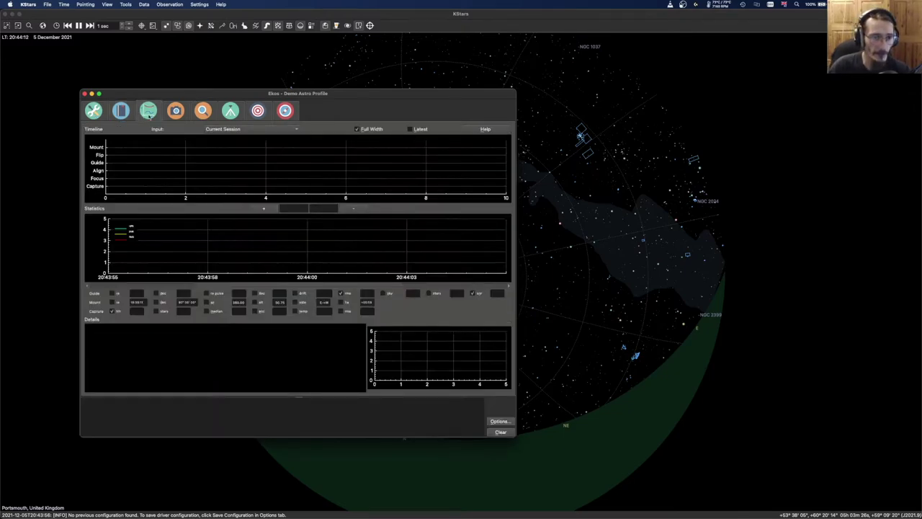
click(171, 115)
click(203, 112)
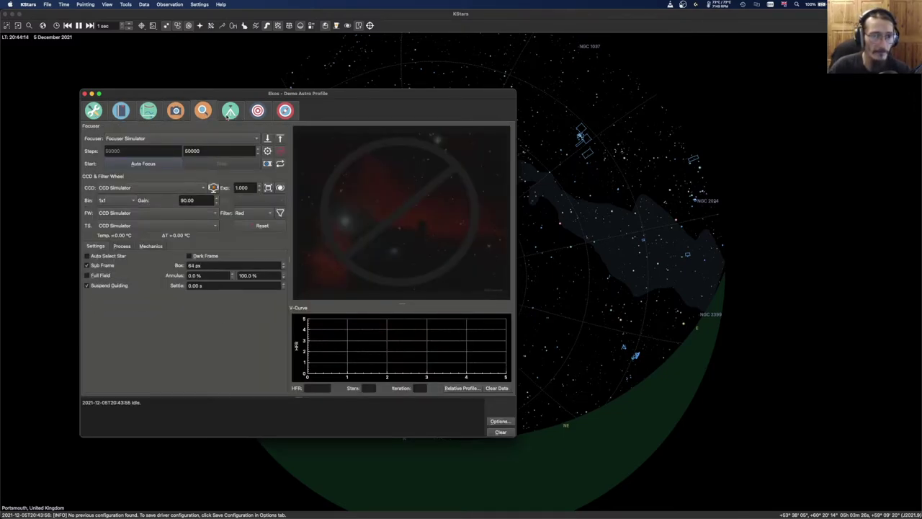
click(175, 110)
click(154, 137)
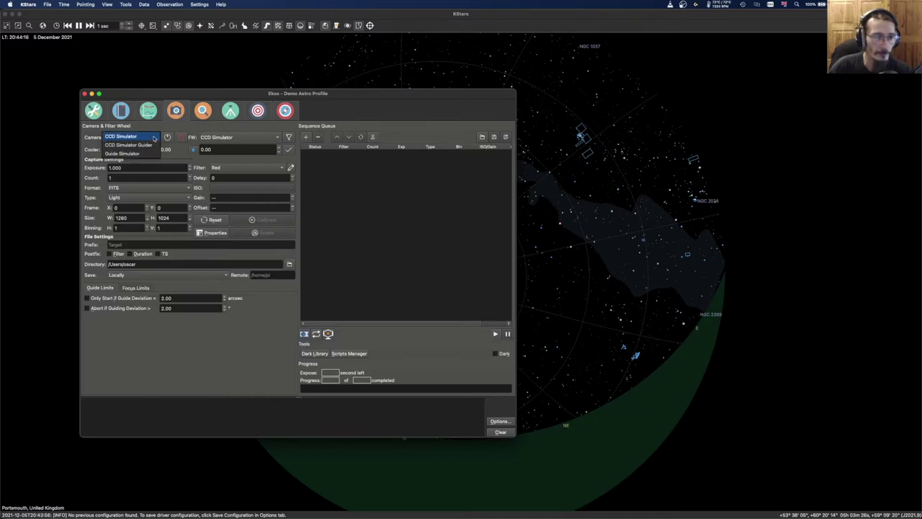
- Choose CCD Simulator as the capture camera with the Luminance filter
click(140, 137)
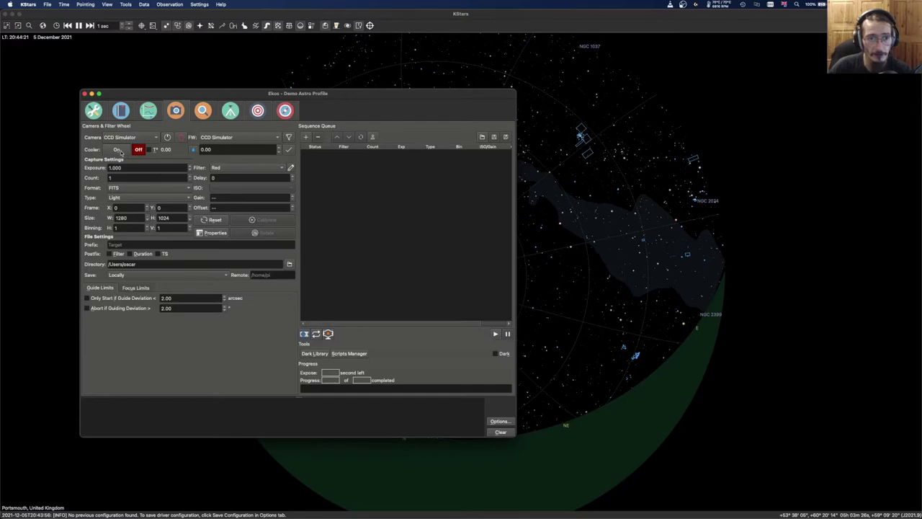
double_click(245, 149)
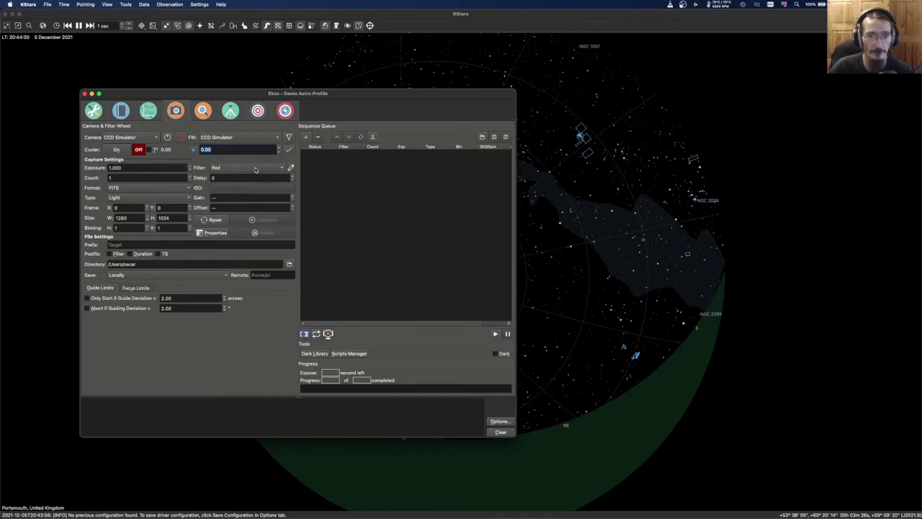
click(290, 168)
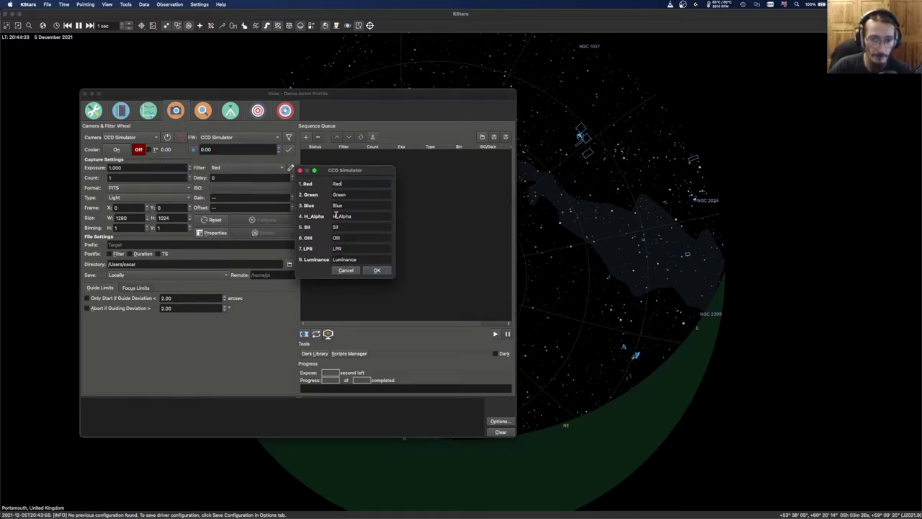
click(347, 270)
click(245, 168)
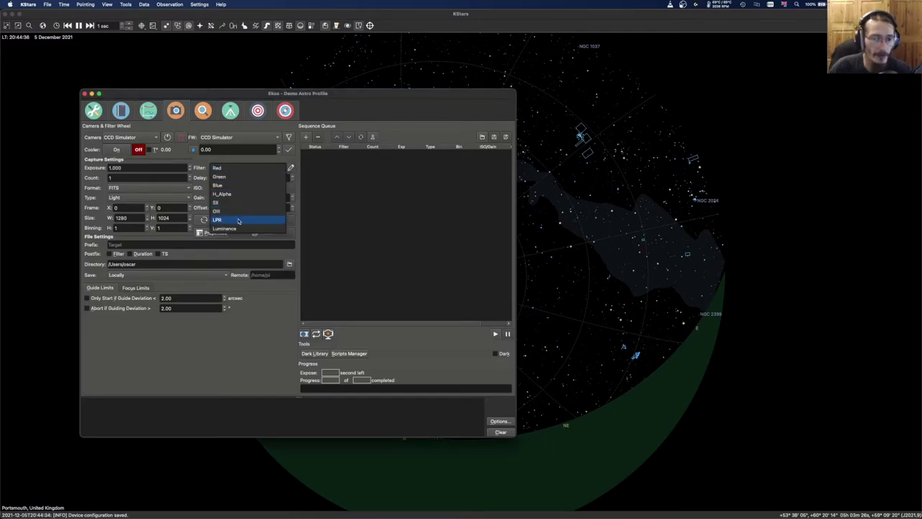
click(235, 226)
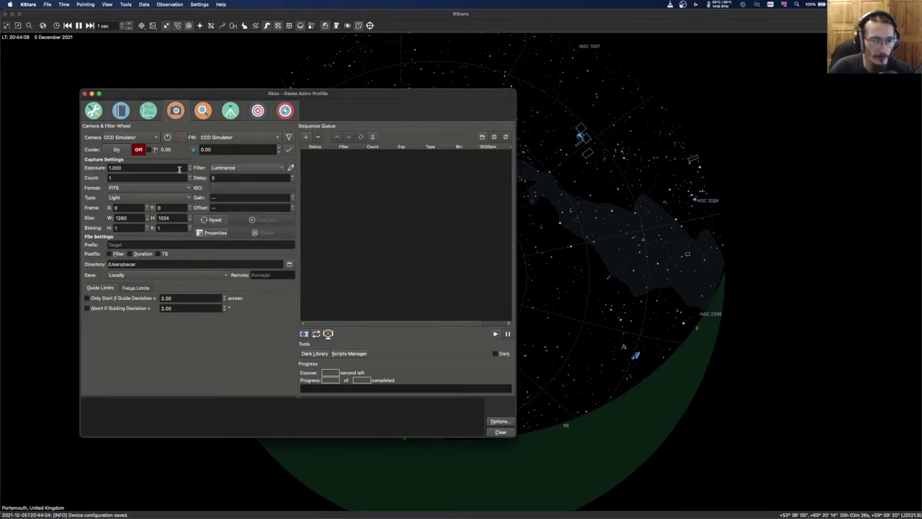
- Keep Light as the frame type, set gain to 20.0 and close Ekos
click(140, 177)
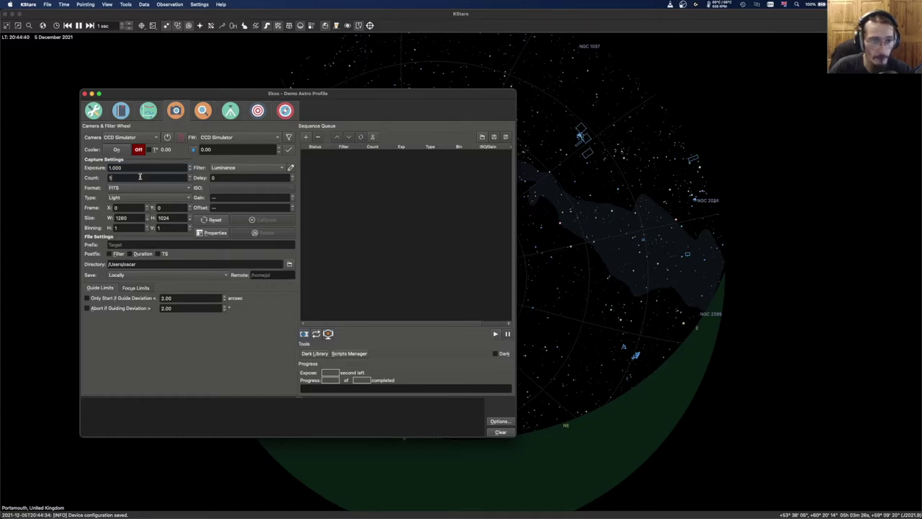
click(166, 197)
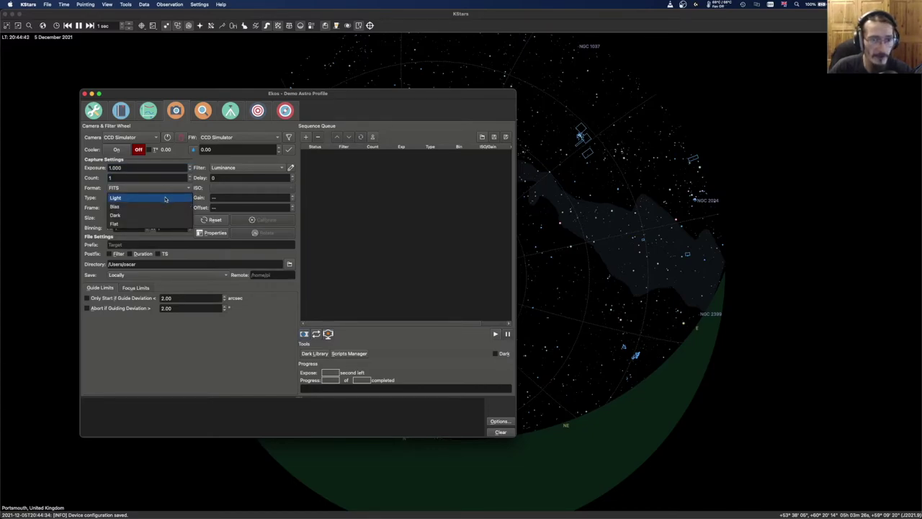
click(173, 165)
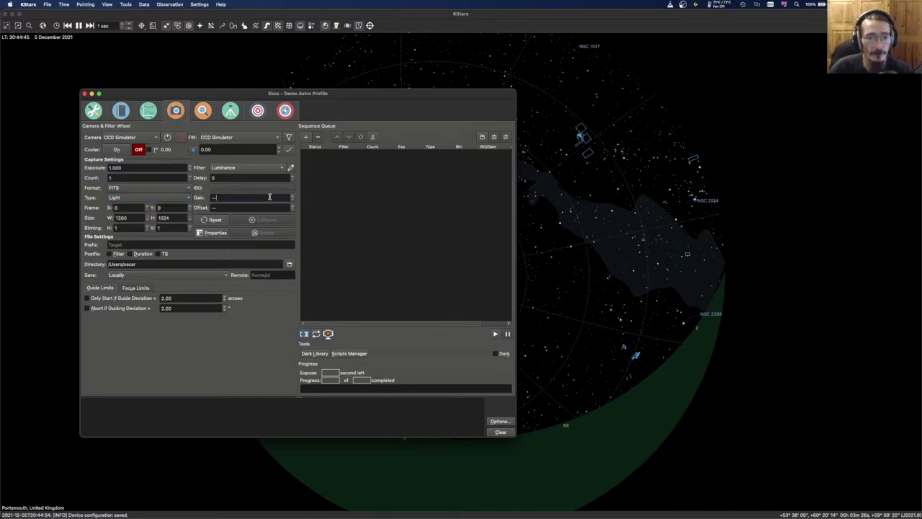
click(269, 197)
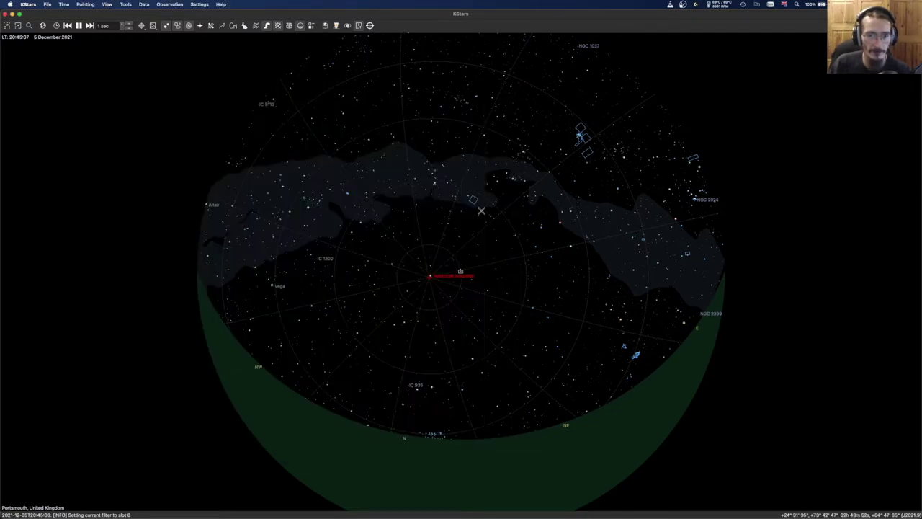
click(52, 106)
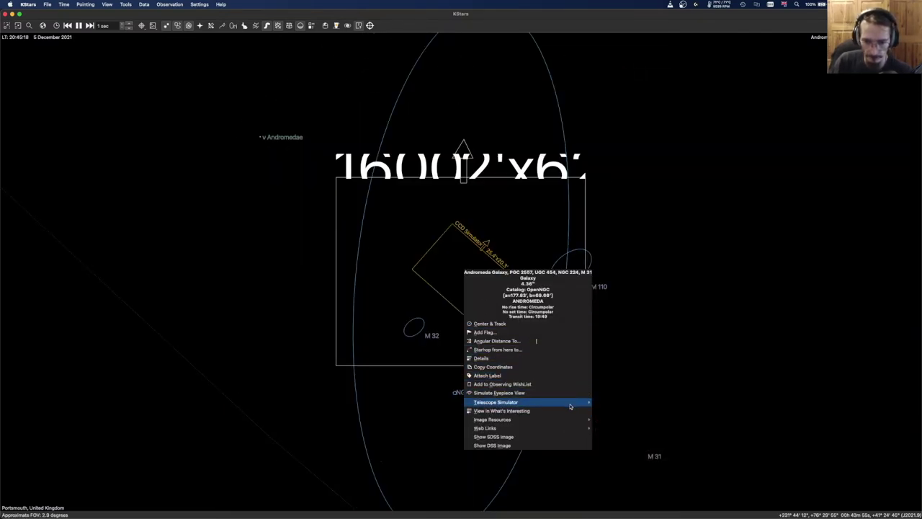
- Send the Telescope Simulator to M31, zoom out to watch the slew, and return to Ekos
mouse_move(571, 404)
click(618, 403)
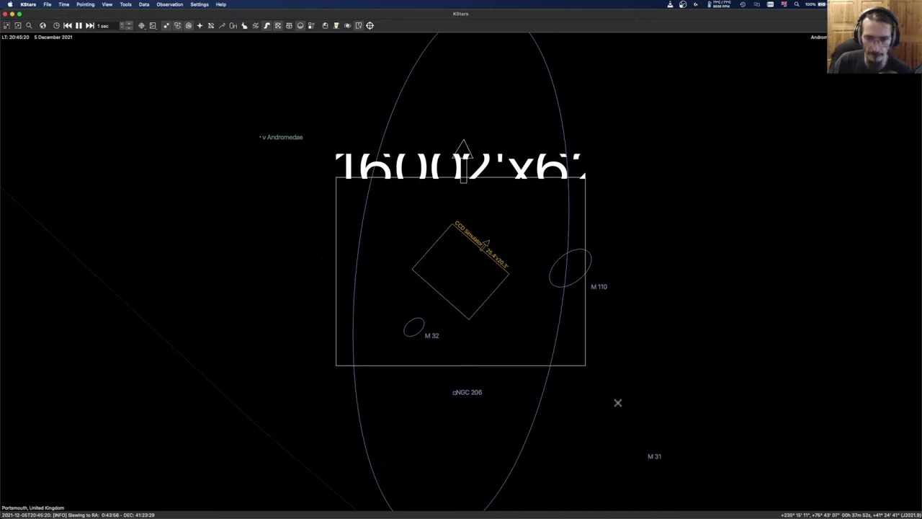
scroll(496, 305, down, 10)
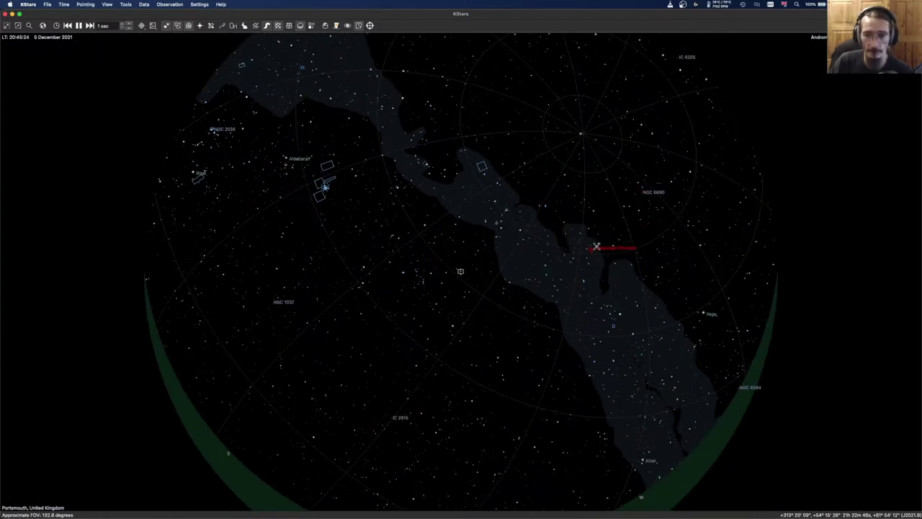
scroll(460, 271, down, 2)
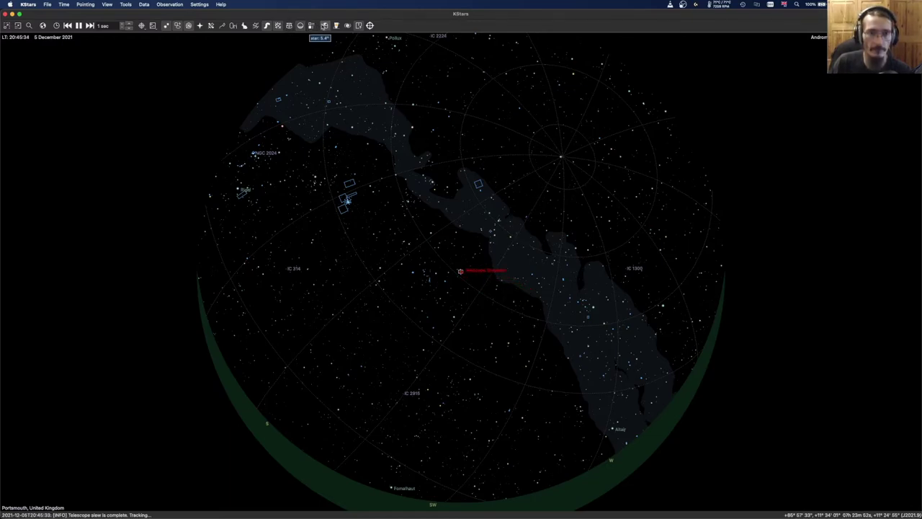
click(325, 25)
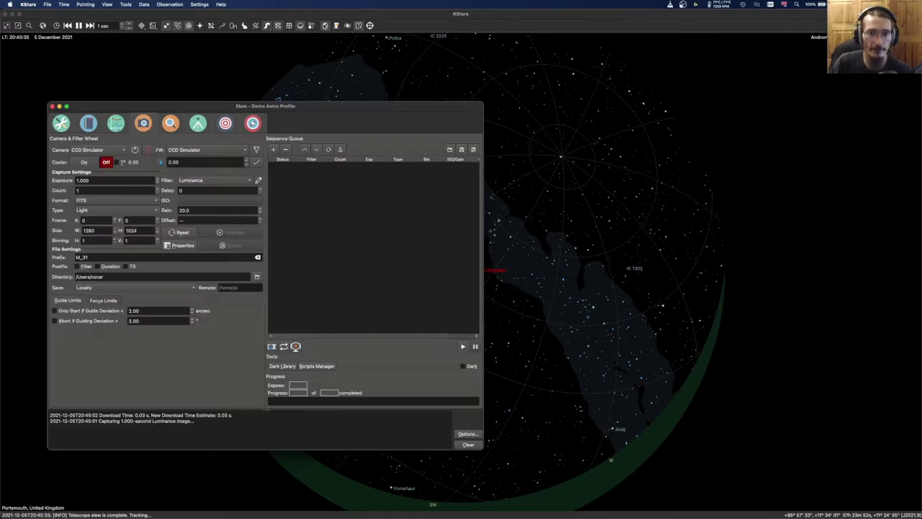
- Take test exposures, raising the camera gain to 100 between them
click(272, 347)
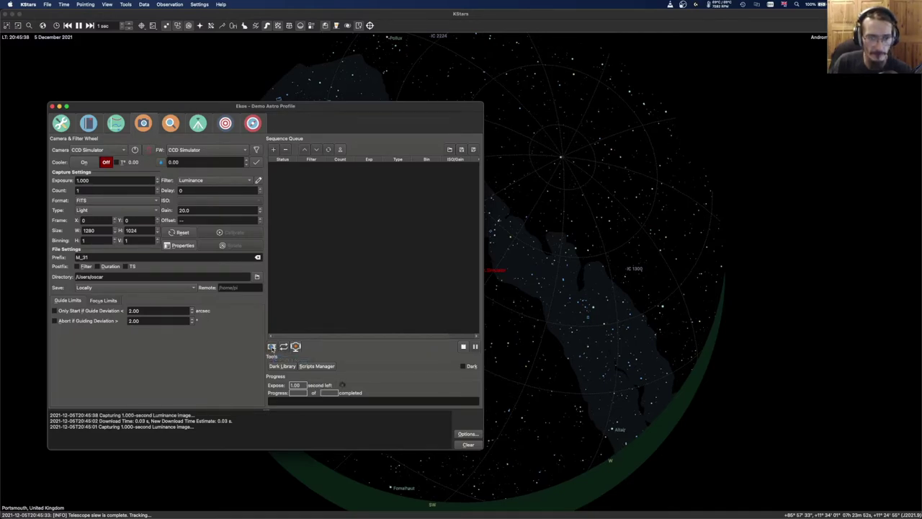
click(440, 258)
double_click(186, 210)
text(100)
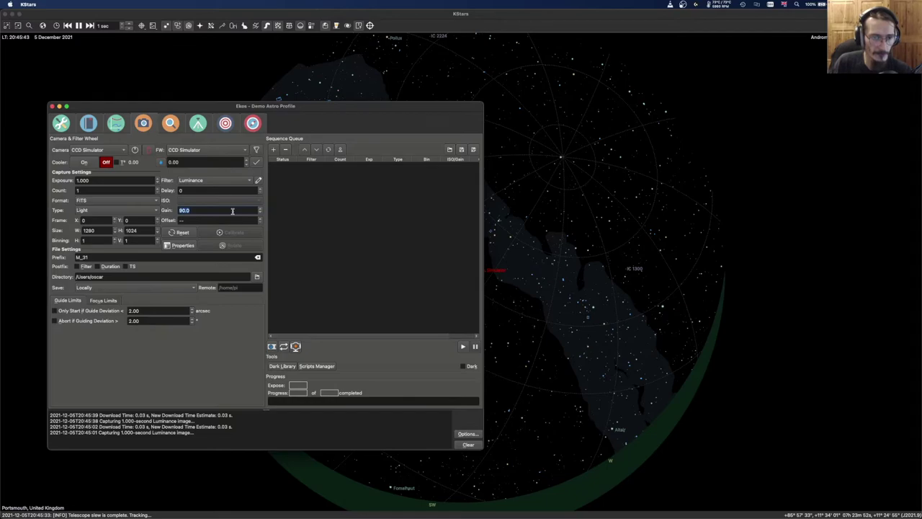
key(Return)
click(272, 346)
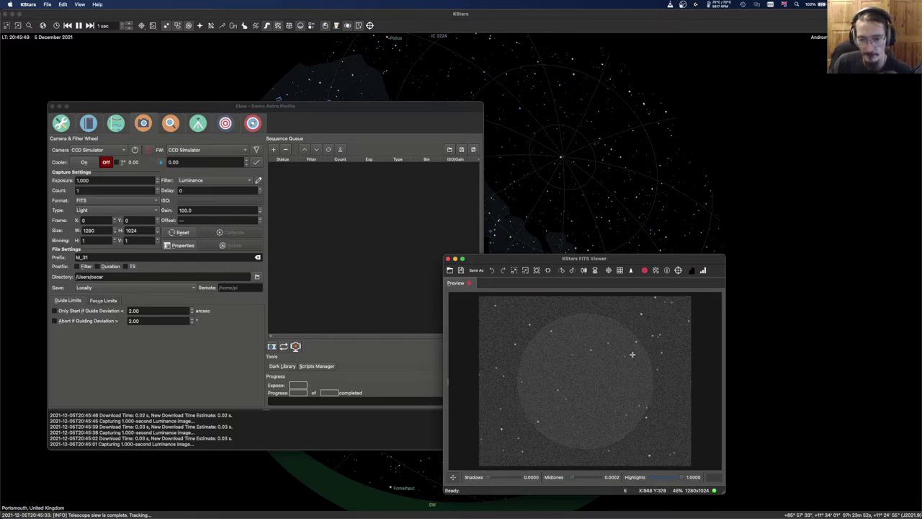
click(448, 258)
- Queue Light jobs for the Luminance, Red, Green and Blue filters
click(218, 182)
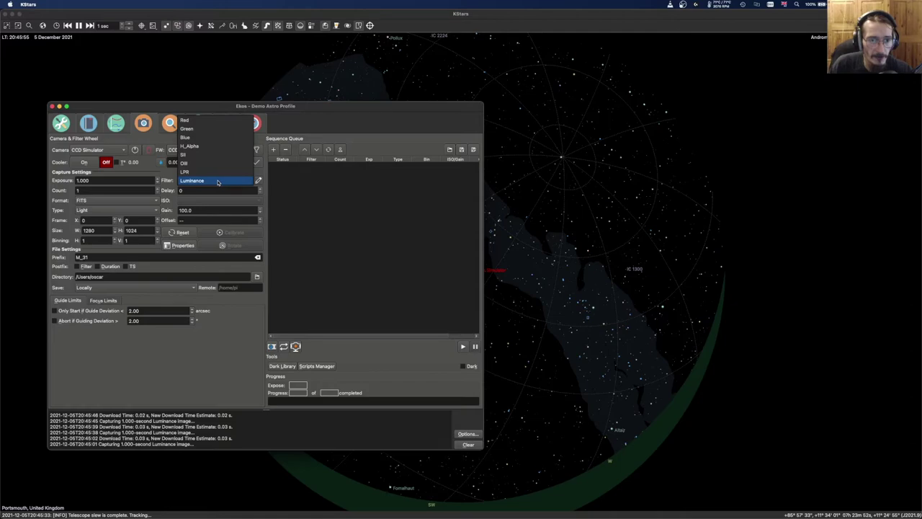
click(288, 194)
click(273, 151)
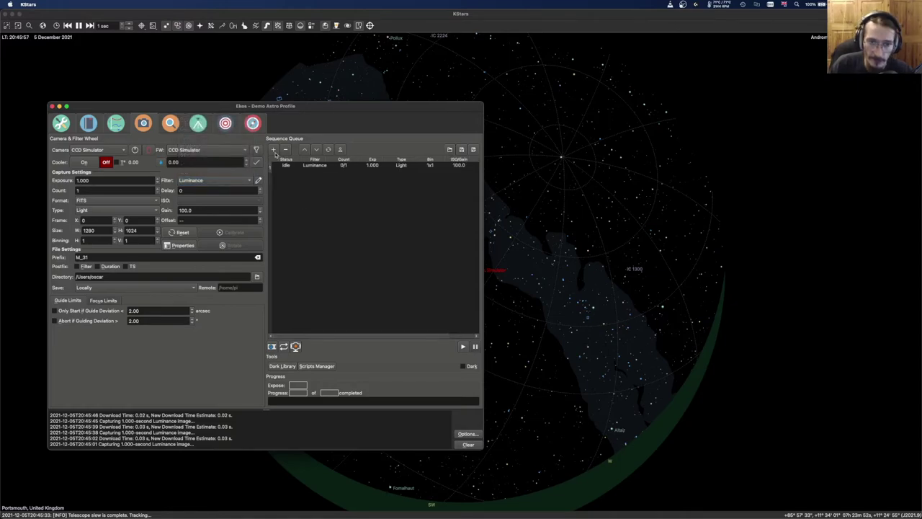
click(222, 181)
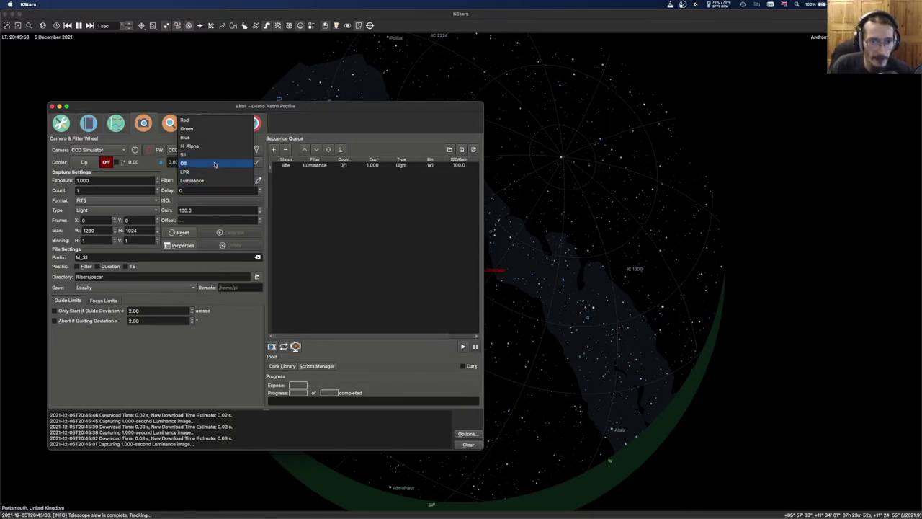
click(207, 119)
click(274, 150)
click(224, 180)
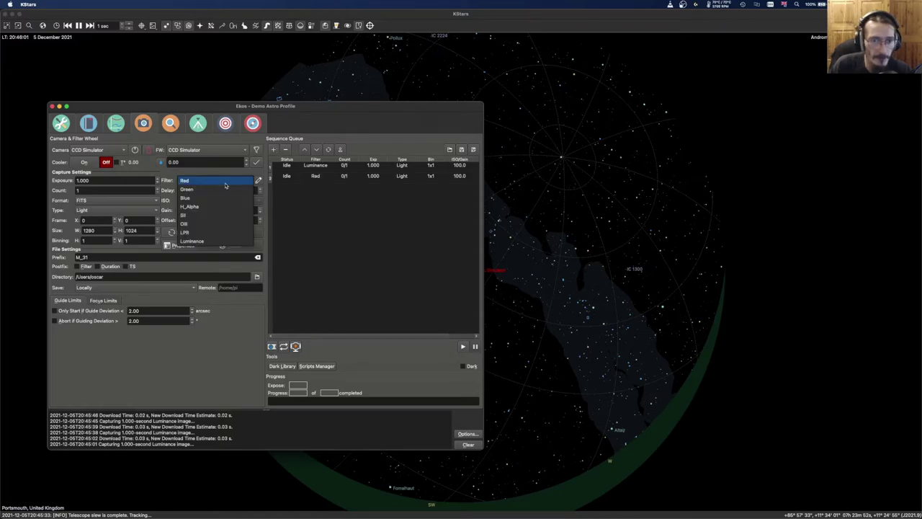
click(216, 190)
click(274, 150)
click(207, 181)
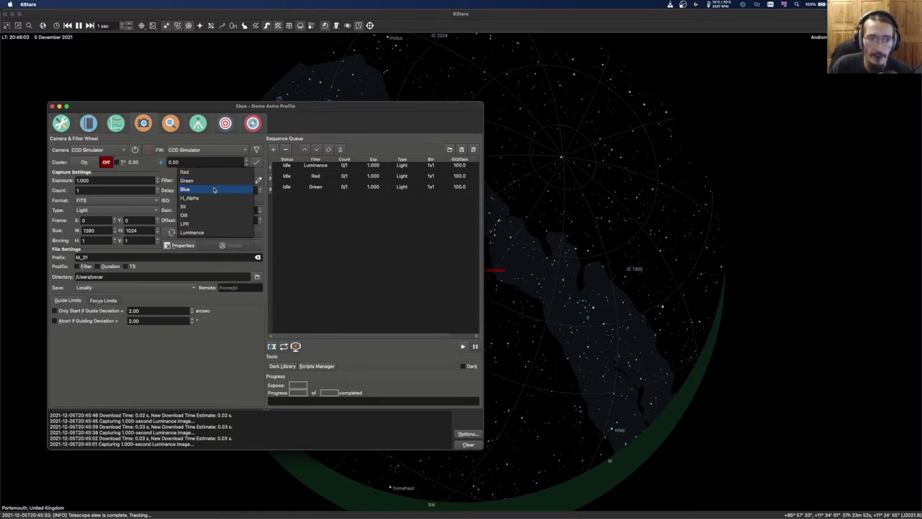
click(216, 190)
click(274, 150)
- Run the LRGB capture sequence through the primary telescope
click(464, 347)
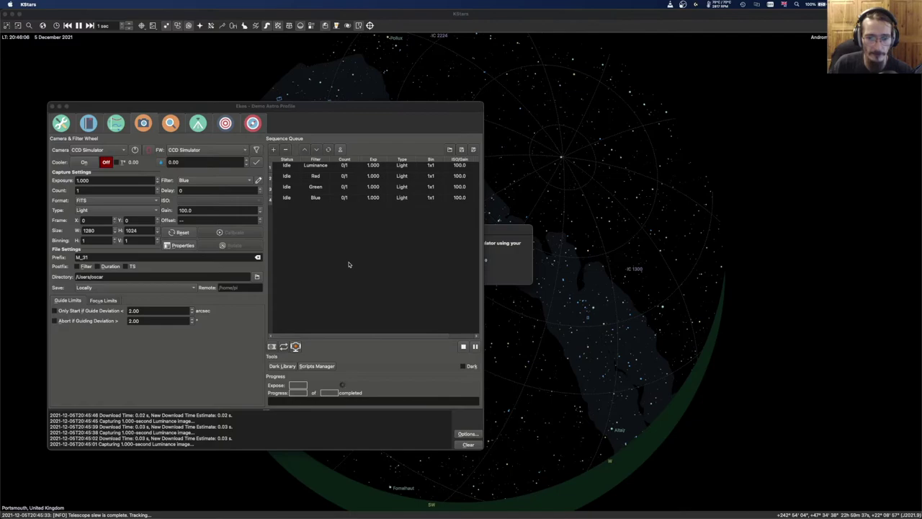
click(588, 226)
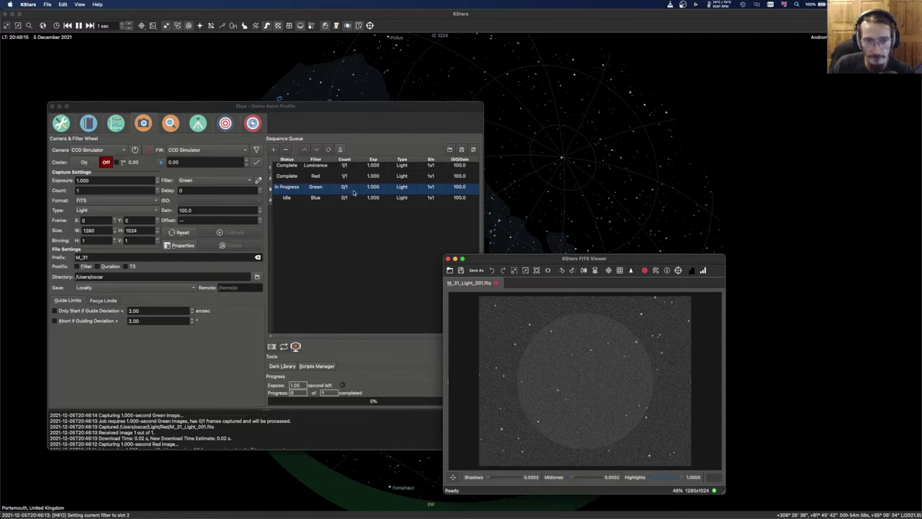
click(448, 259)
- Open the Luminance job for editing and change its frame count
click(383, 168)
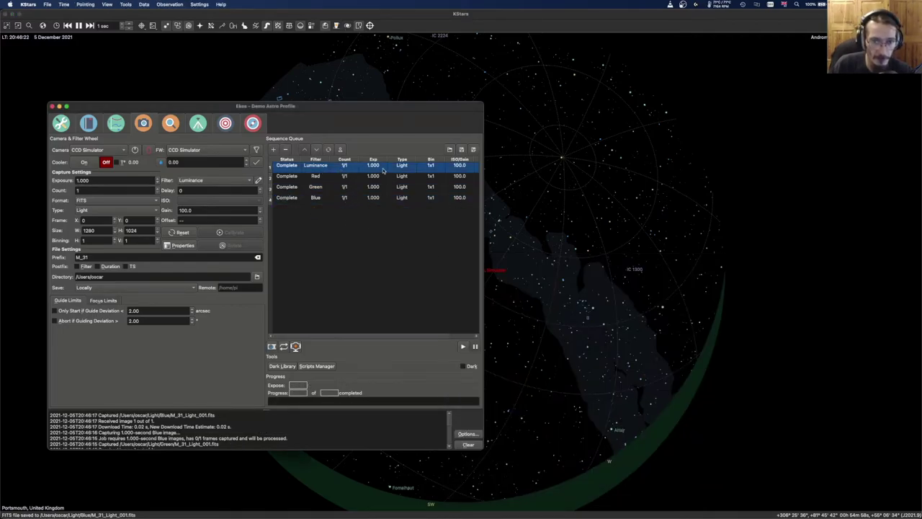
double_click(351, 170)
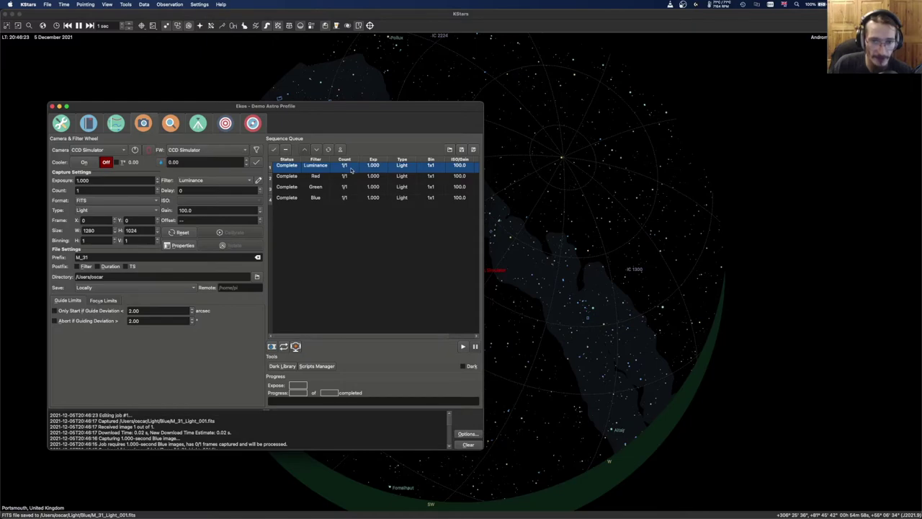
click(109, 189)
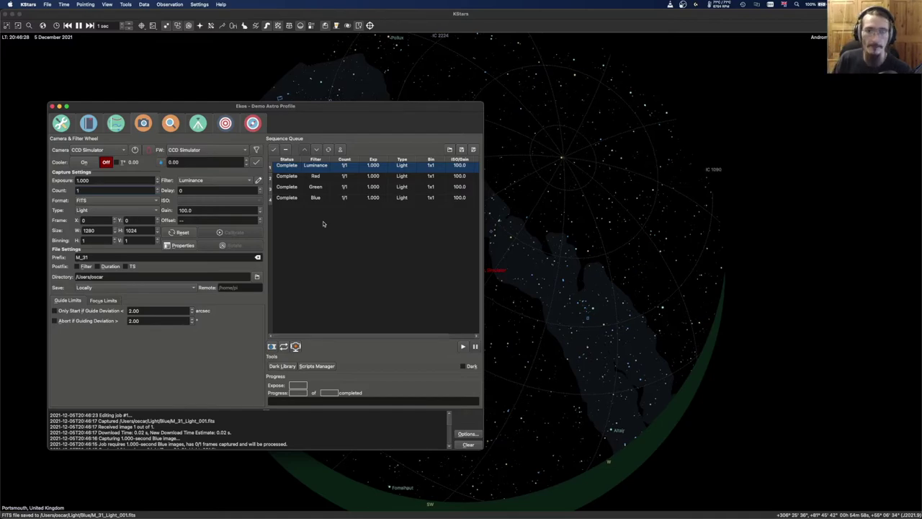
- In the Focus module, leave binning unchanged and set the focus filter to Luminance
click(173, 123)
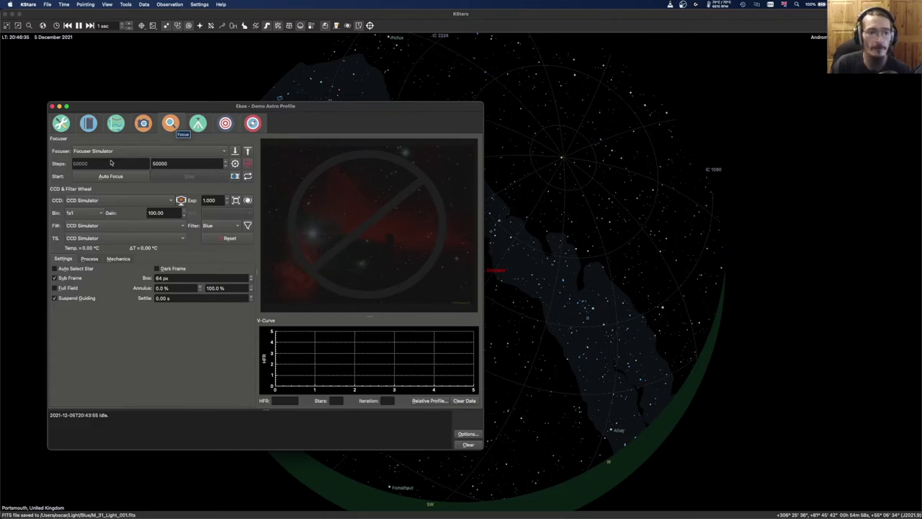
click(96, 213)
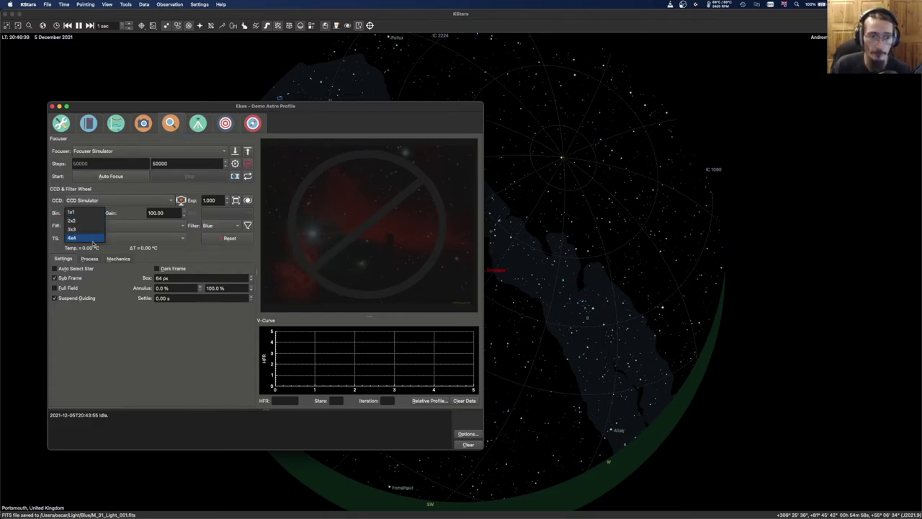
click(181, 199)
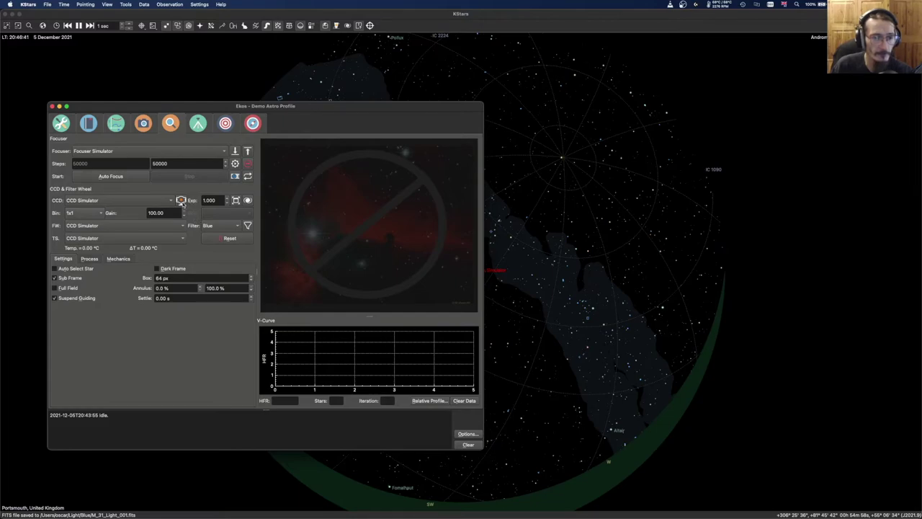
click(220, 226)
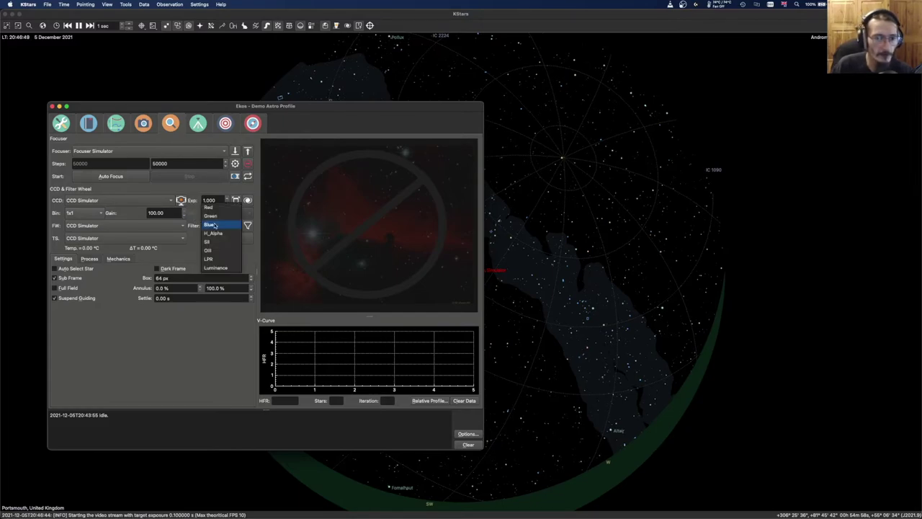
click(232, 262)
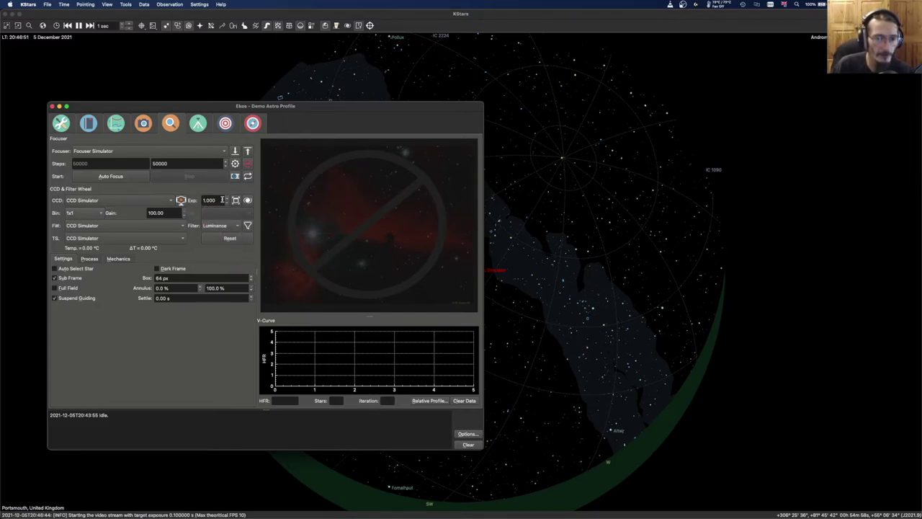
- Capture a focus frame, pick a star, and run autofocus to plot the HFR V-curve
click(181, 199)
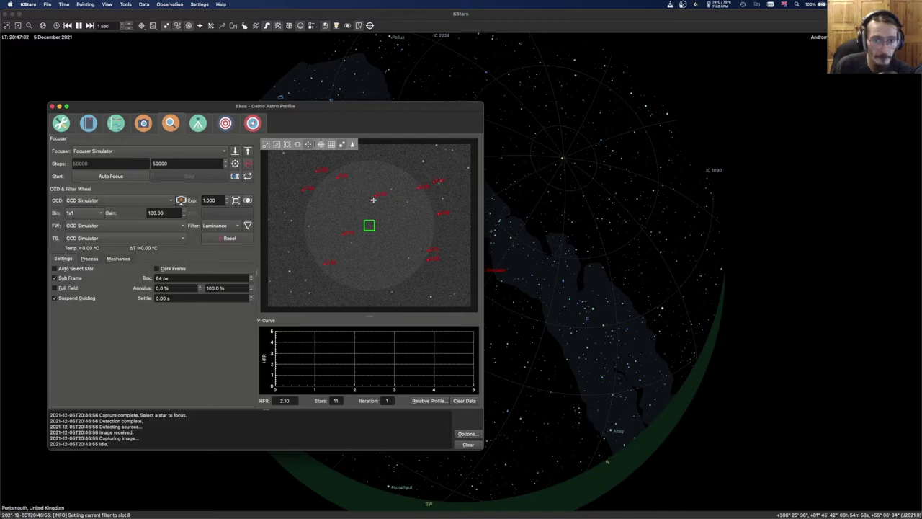
mouse_move(337, 176)
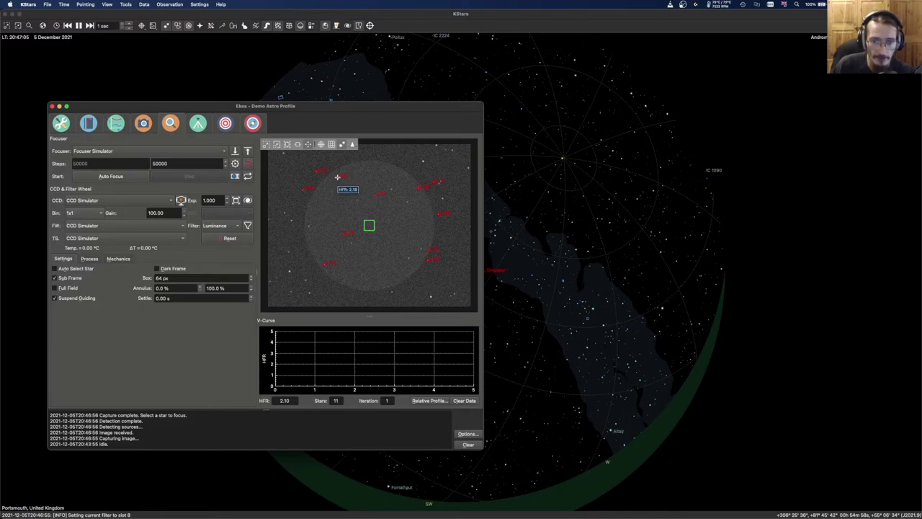
click(337, 177)
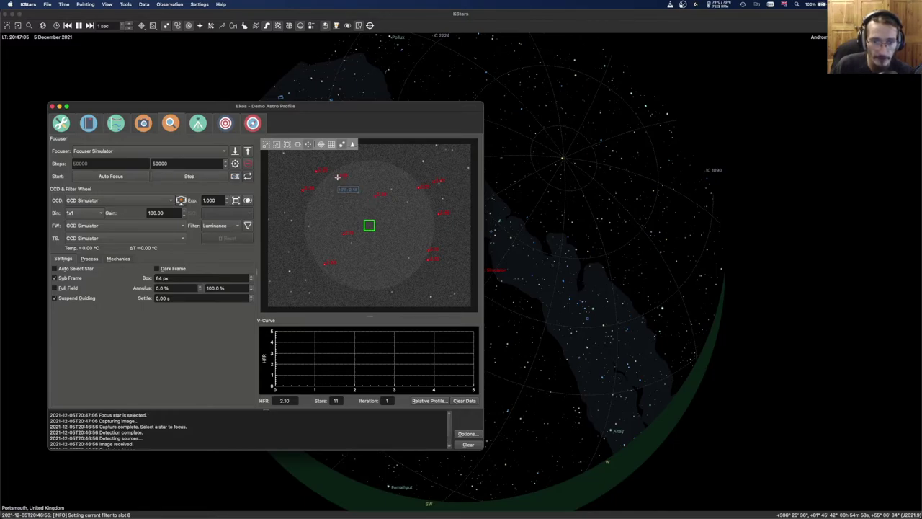
click(126, 178)
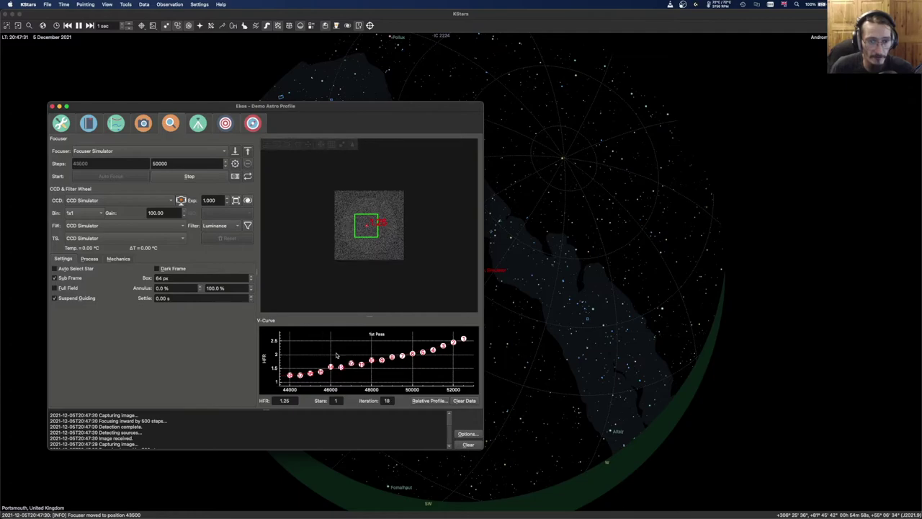
mouse_move(323, 380)
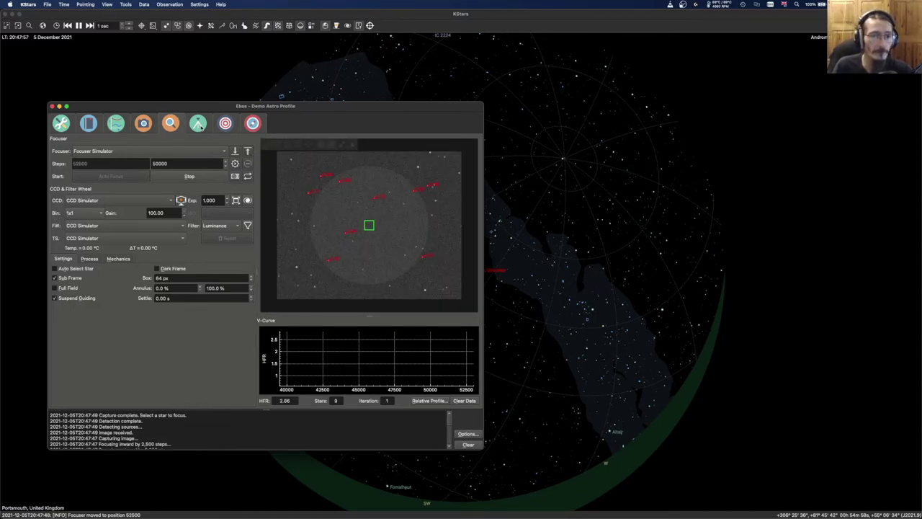
click(199, 124)
- Save the telescope info with 152 mm aperture and 731 mm focal length
double_click(165, 148)
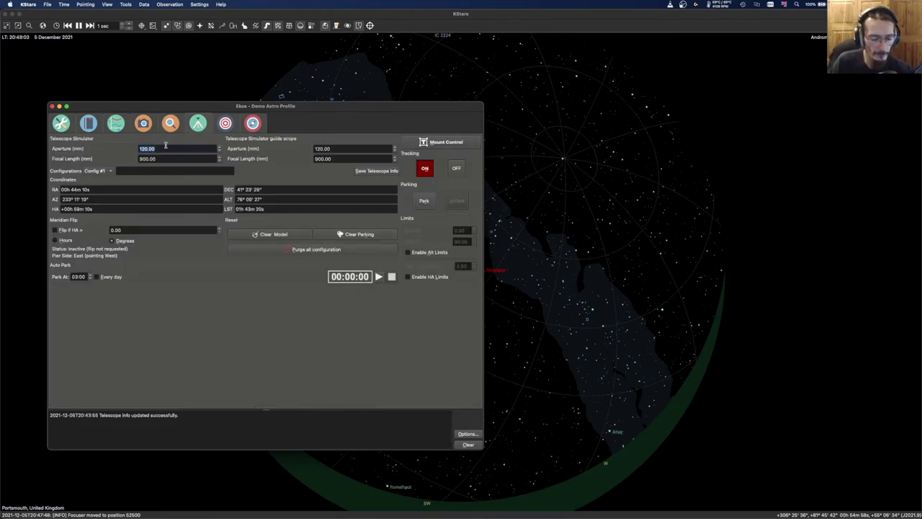
text(152)
key(Tab)
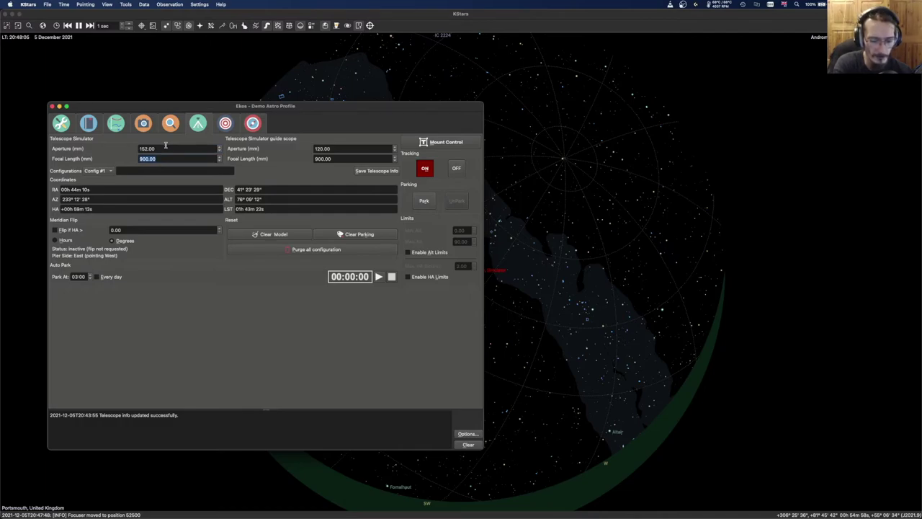
text(731)
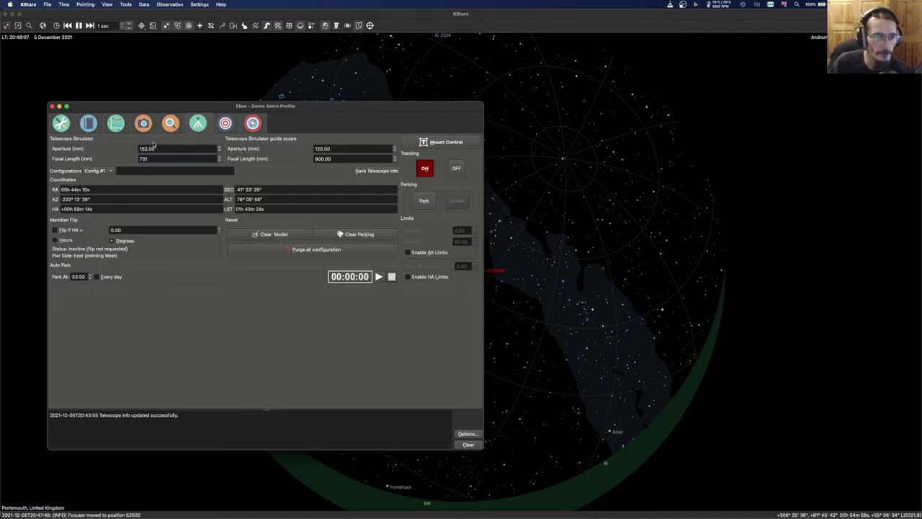
click(382, 173)
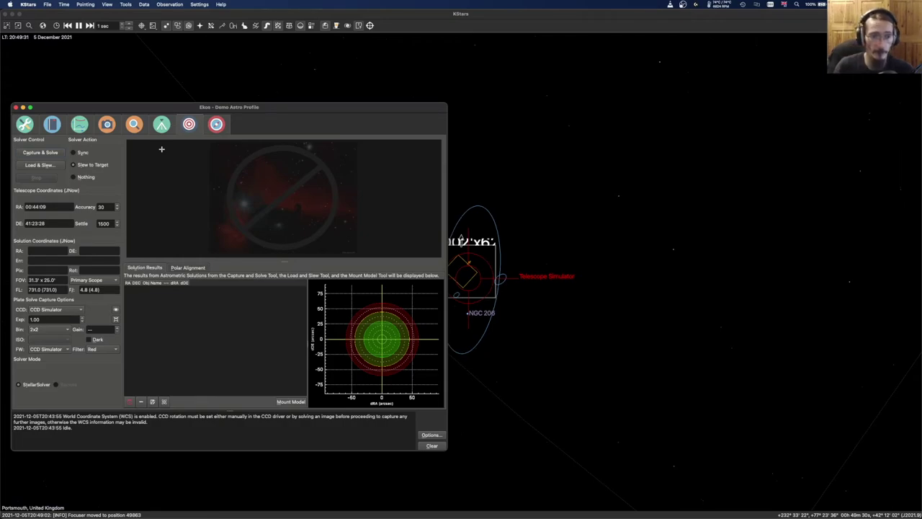
- Set the solver action to Sync and run Capture & Solve
click(186, 271)
click(158, 269)
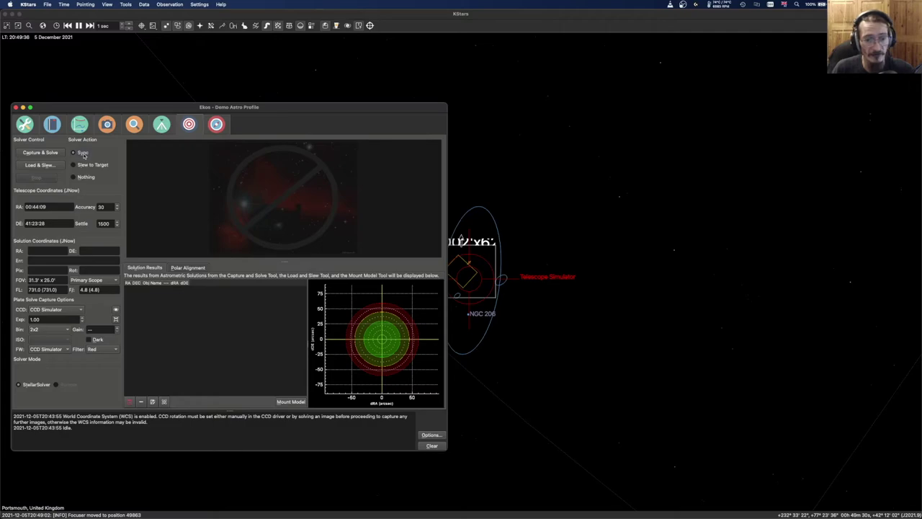
click(56, 155)
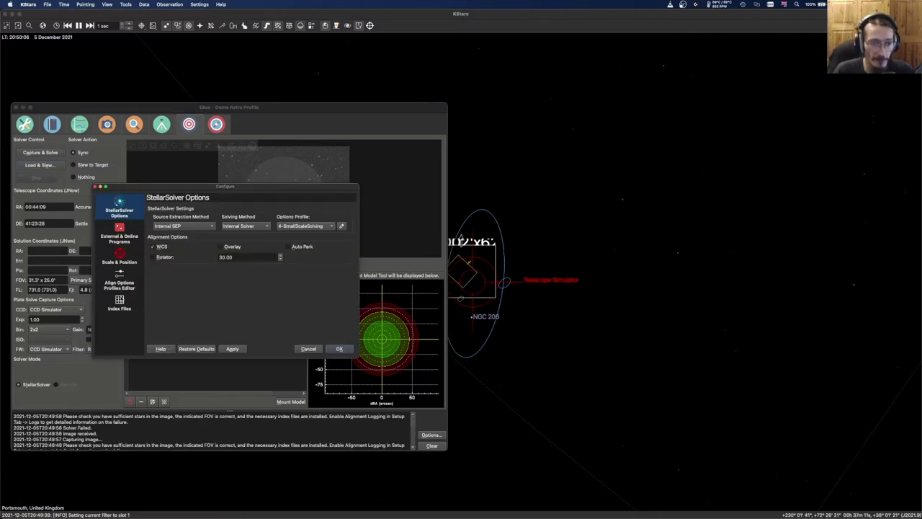
- Download the index-4208 file from the solver's index options, then solve another frame
click(120, 301)
scroll(212, 288, down, 5)
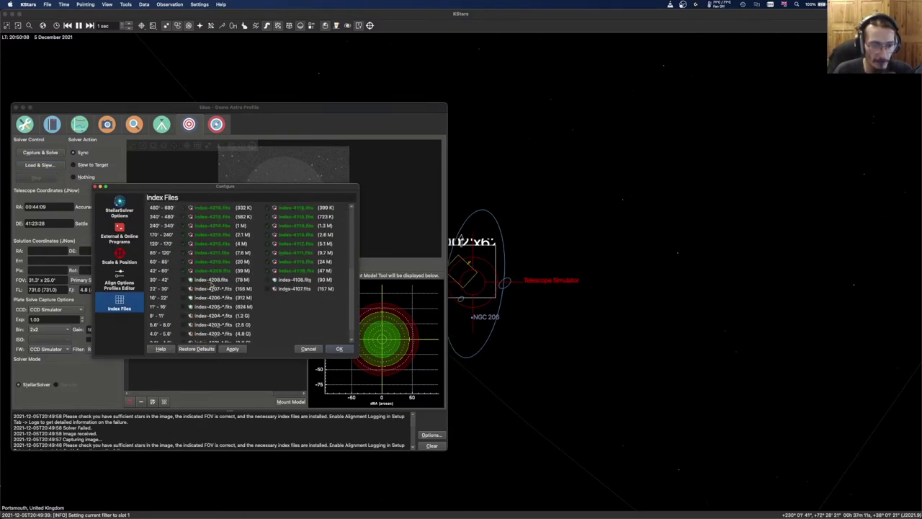
click(189, 280)
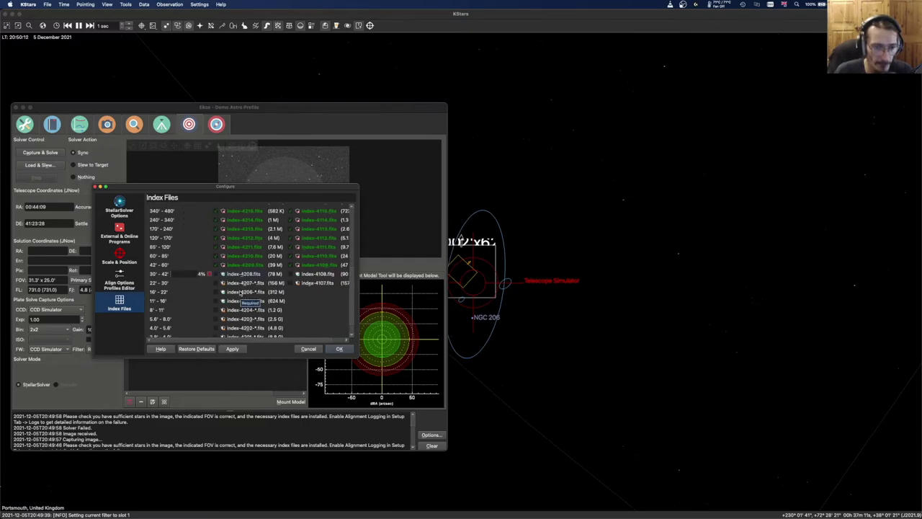
drag(213, 185, 595, 172)
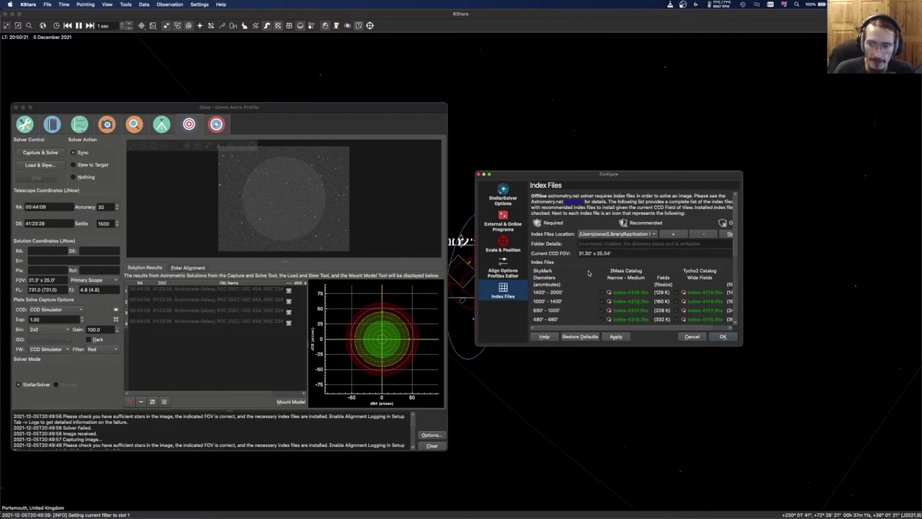
scroll(593, 259, down, 3)
scroll(593, 260, down, 2)
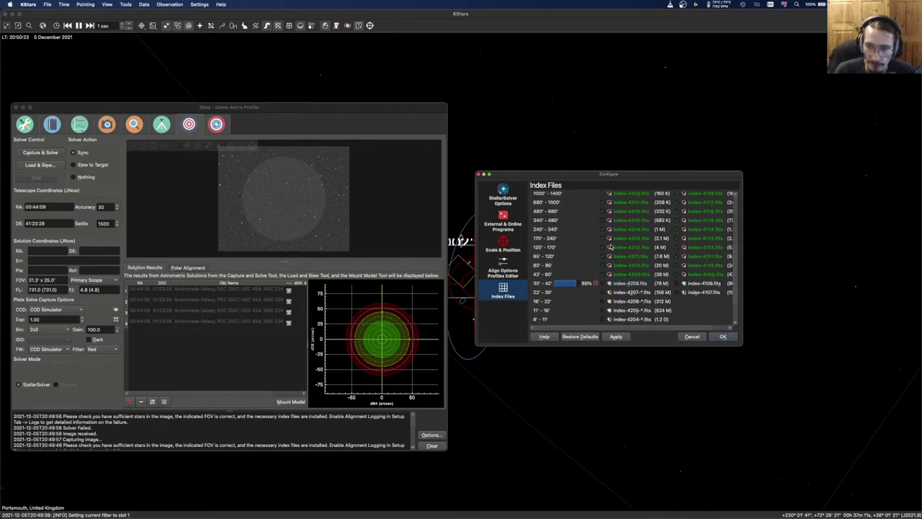
scroll(611, 246, down, 1)
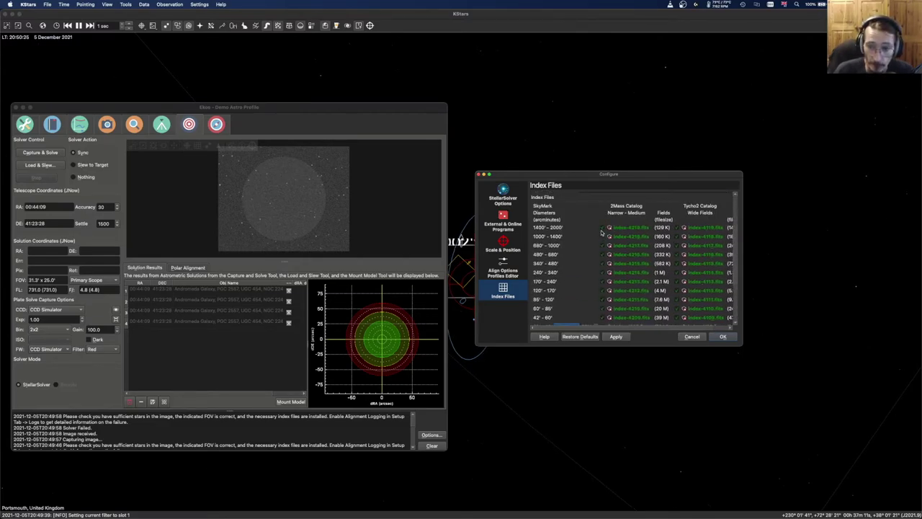
scroll(602, 232, down, 1)
scroll(602, 232, down, 1)
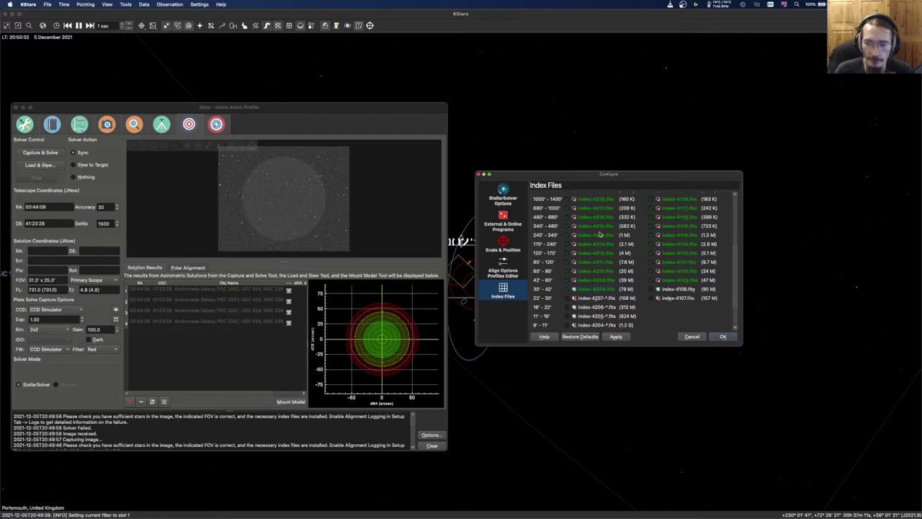
click(723, 336)
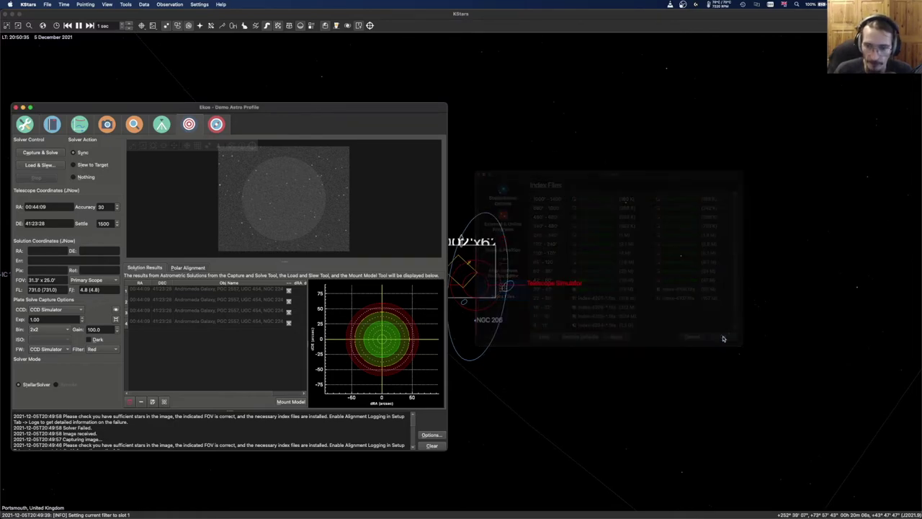
click(56, 153)
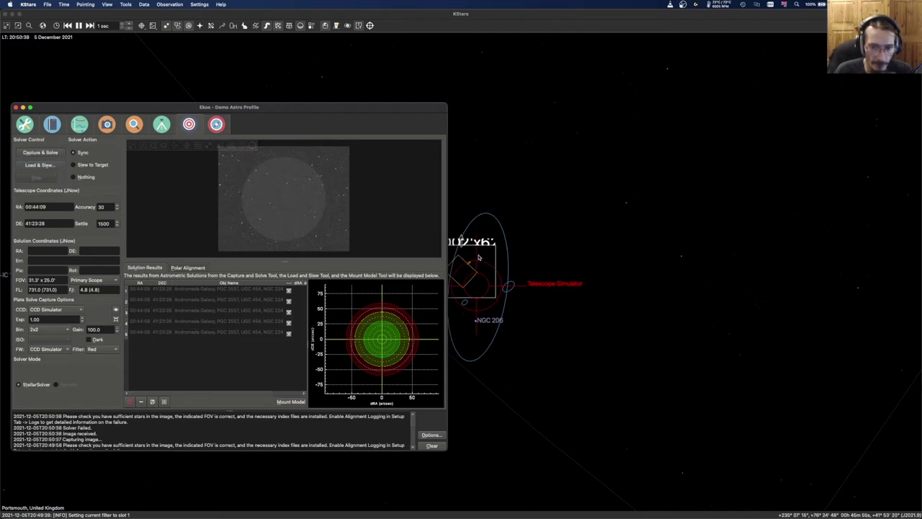
- Switch the StellarSolver options profile to 1-Default, keeping the solving method
click(431, 435)
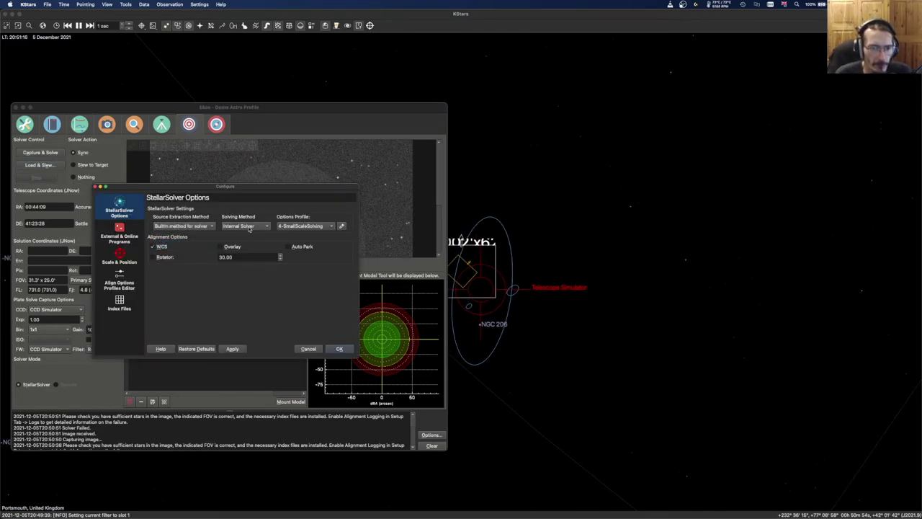
click(250, 228)
click(254, 228)
click(303, 226)
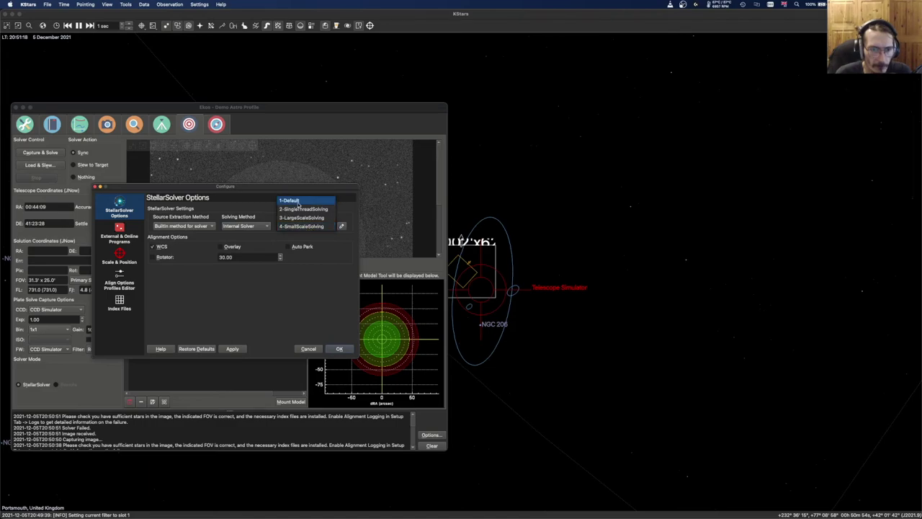
click(298, 203)
click(342, 351)
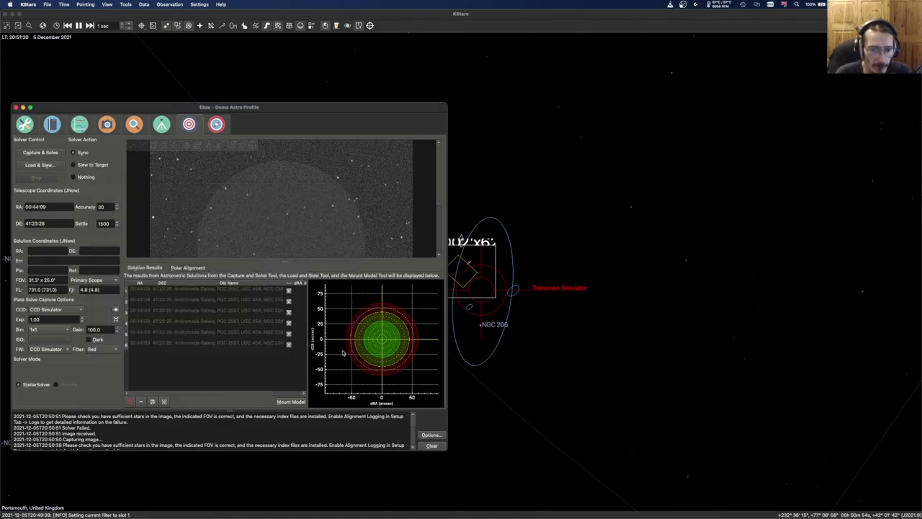
click(199, 5)
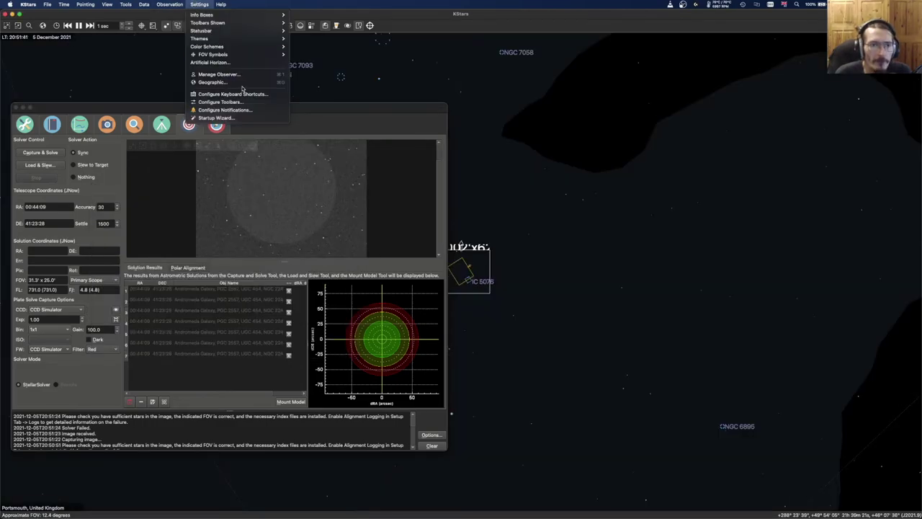
- Open the 1600 field-of-view symbol in the FOV Symbols editor
mouse_move(212, 54)
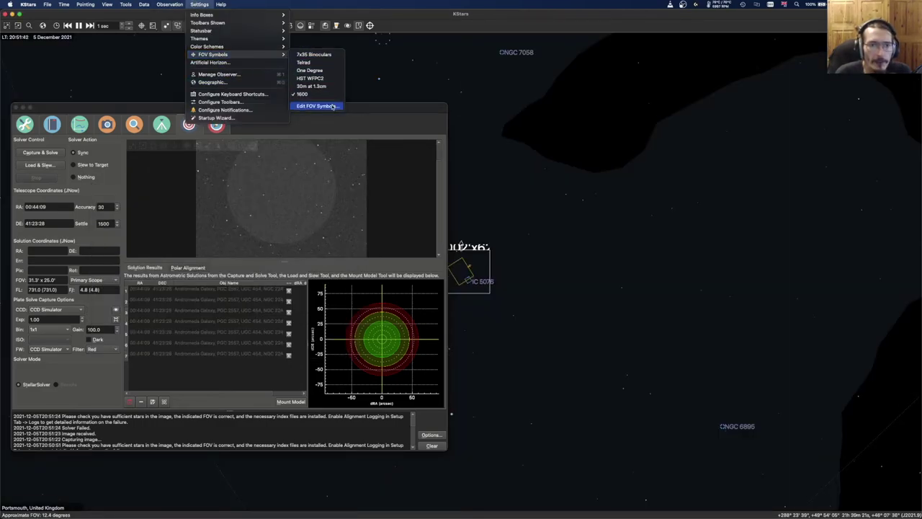
click(332, 106)
click(421, 227)
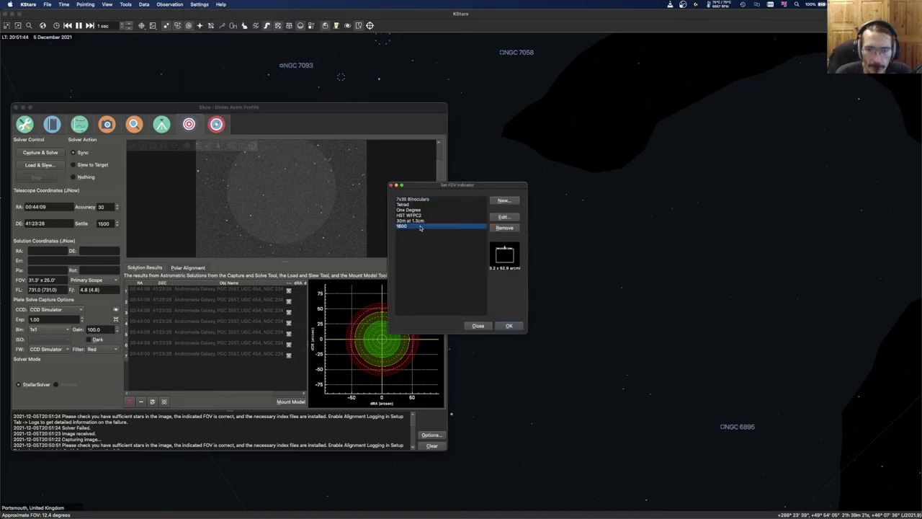
double_click(421, 227)
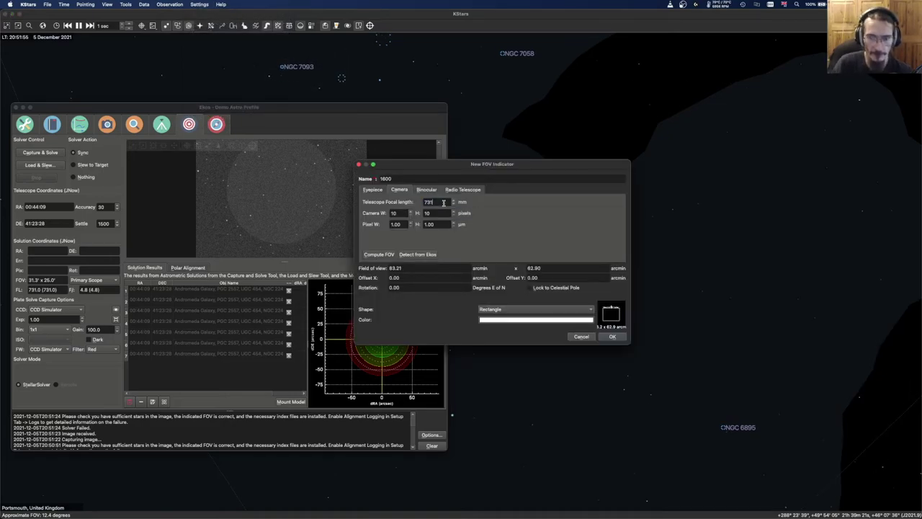
- Give the 1600 symbol a 4656×3520 camera with 3.8 µm pixels, compute its FOV, and save
double_click(396, 213)
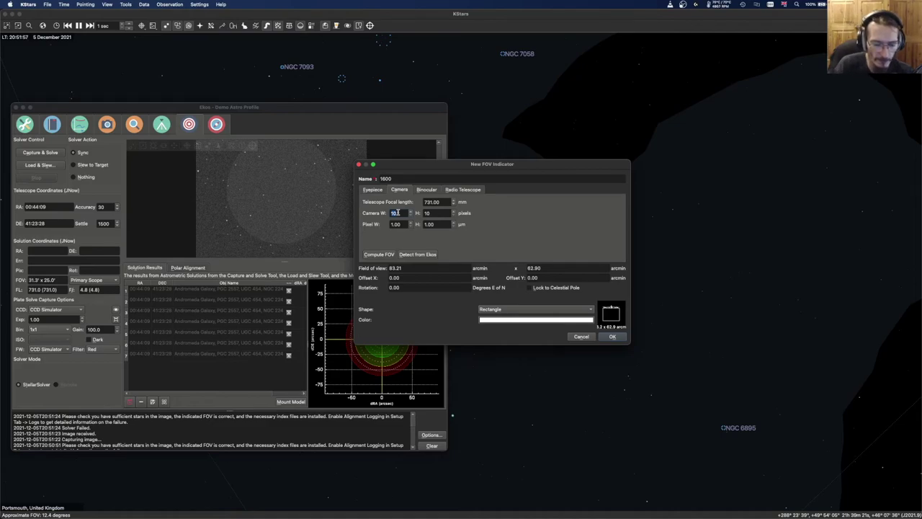
text(4656)
key(Tab)
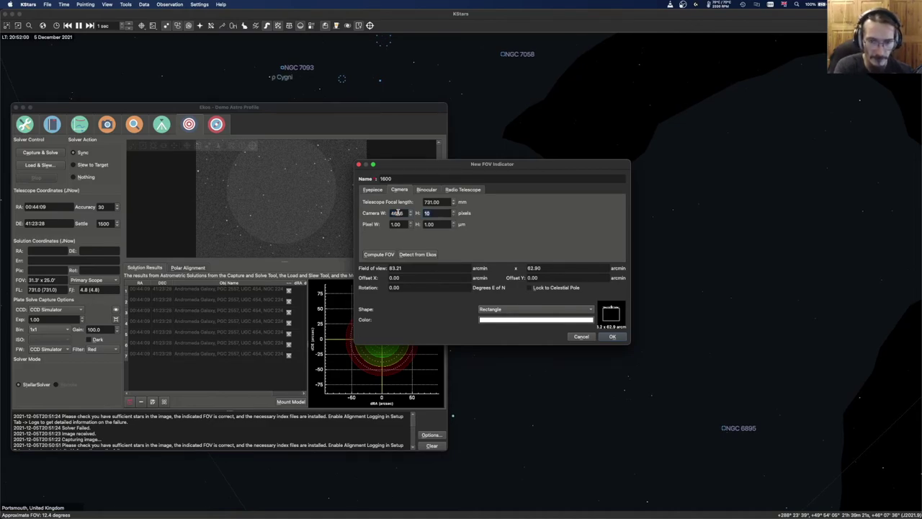
text(352)
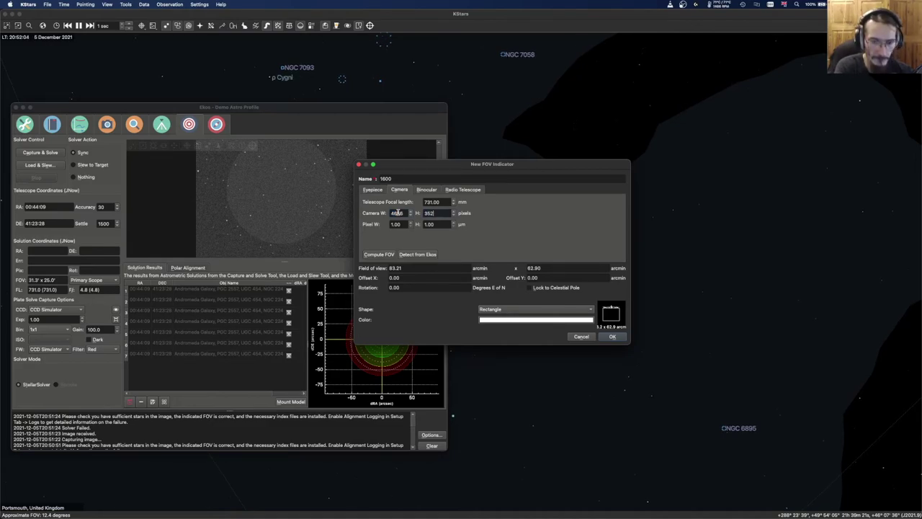
text(0)
double_click(396, 224)
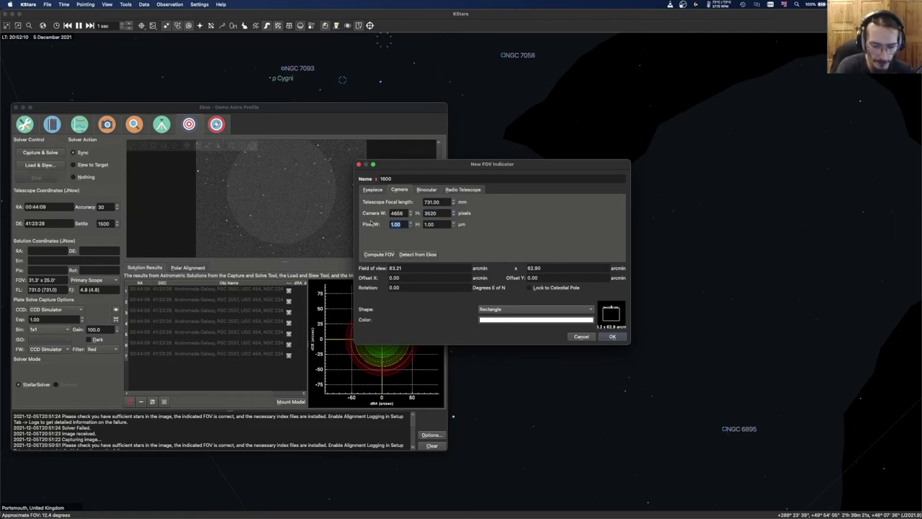
text(3.8)
key(Tab)
text(3)
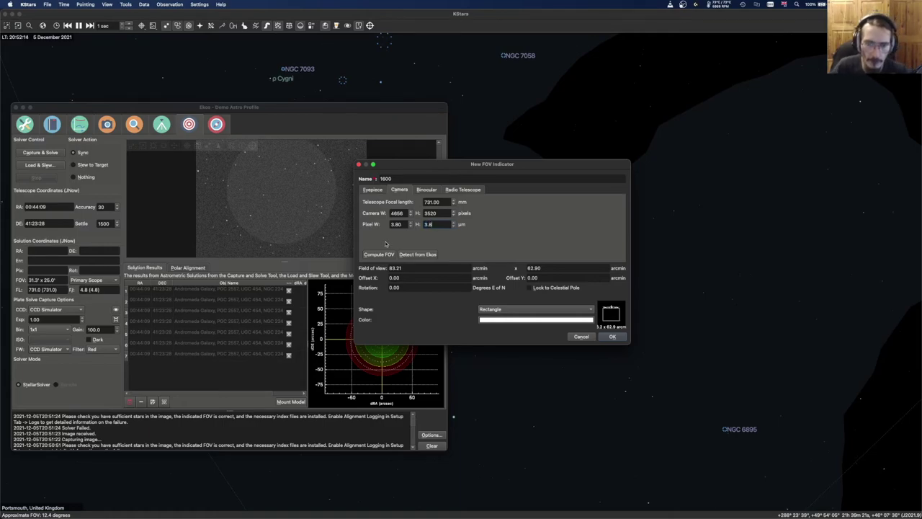
click(388, 255)
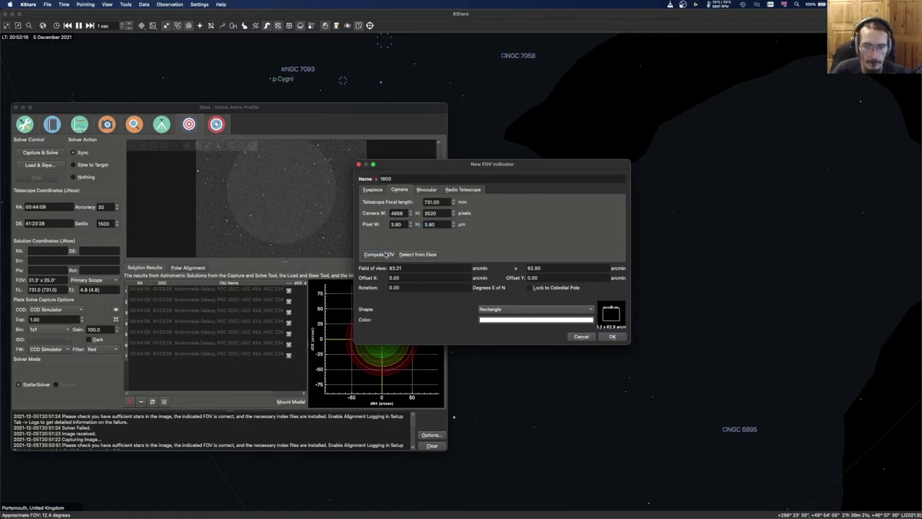
click(617, 339)
click(509, 326)
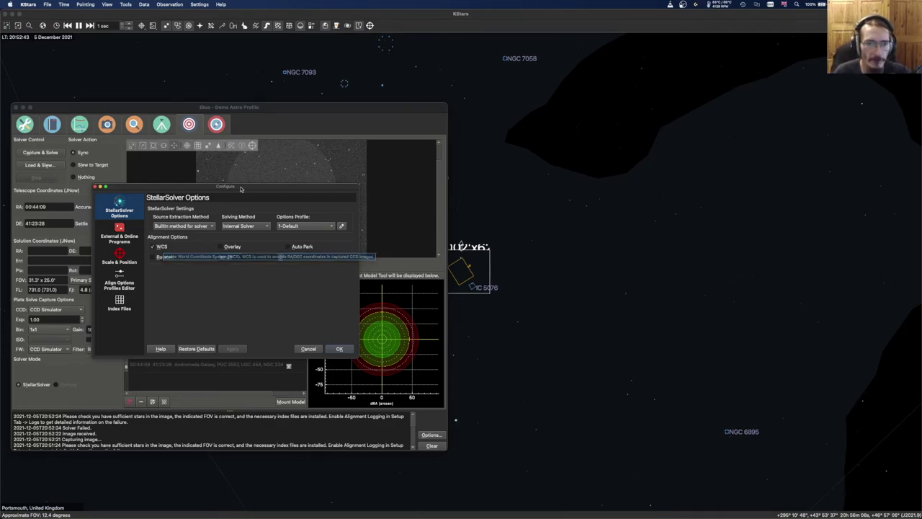
drag(240, 186, 286, 187)
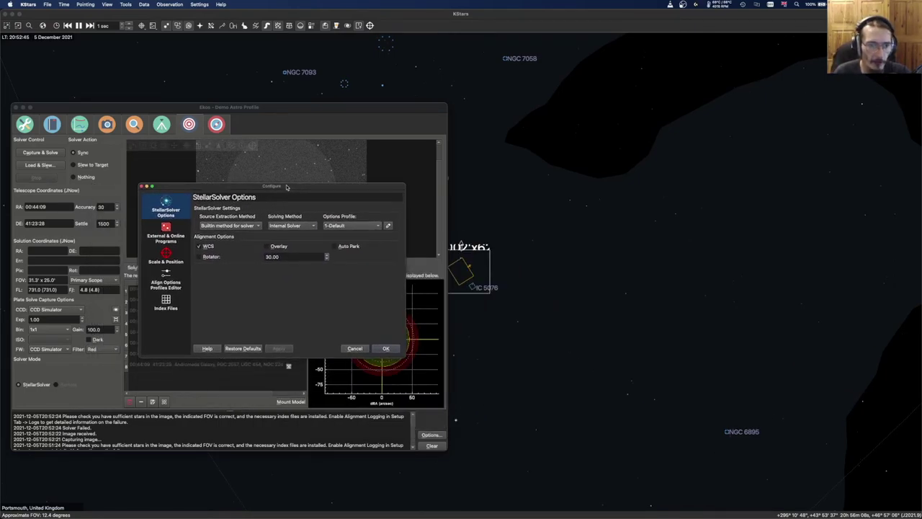
click(166, 236)
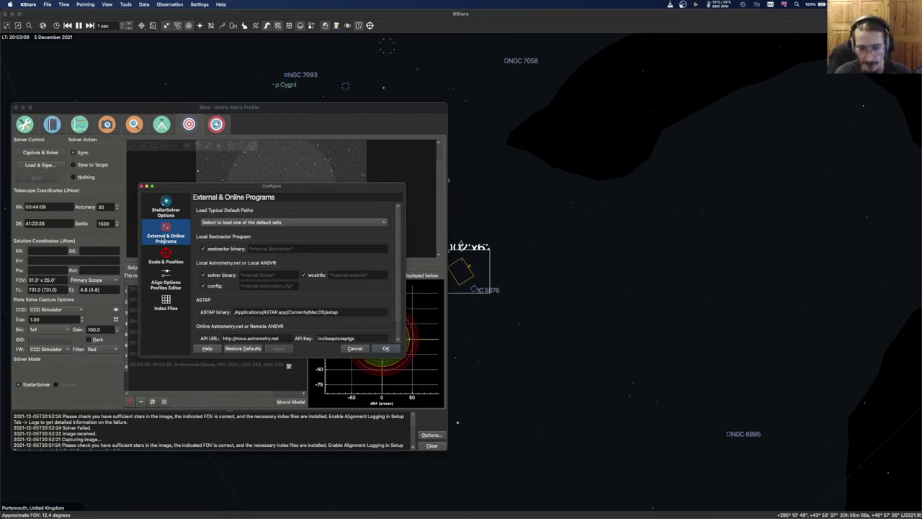
click(142, 186)
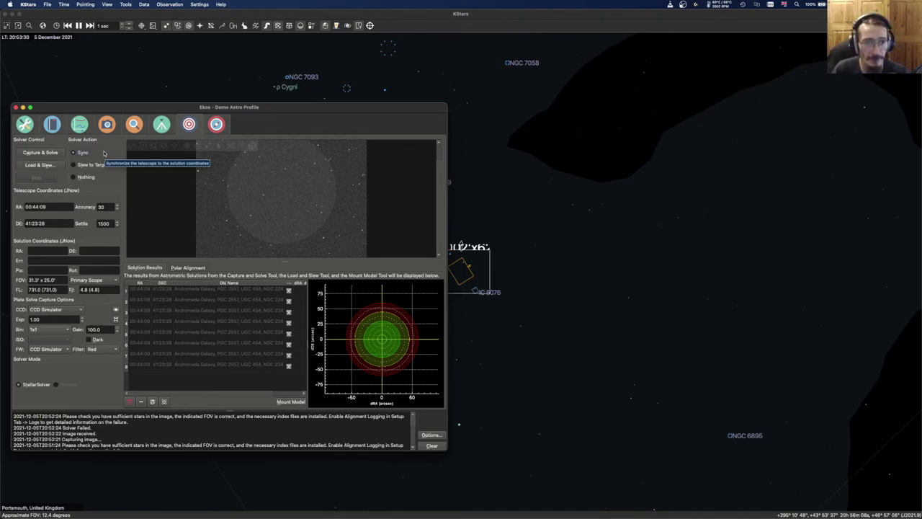
- Choose Slew to Target as the solver action and review the Accuracy and Settle fields
click(92, 165)
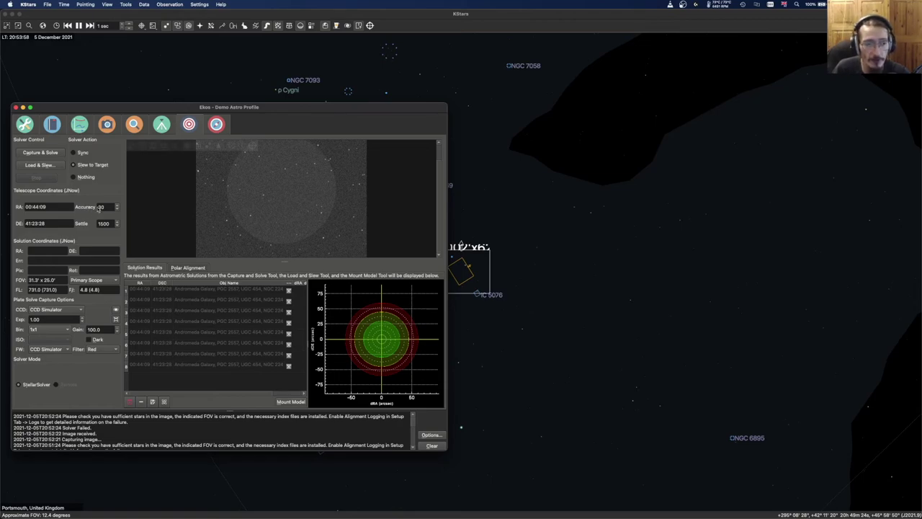
mouse_move(106, 207)
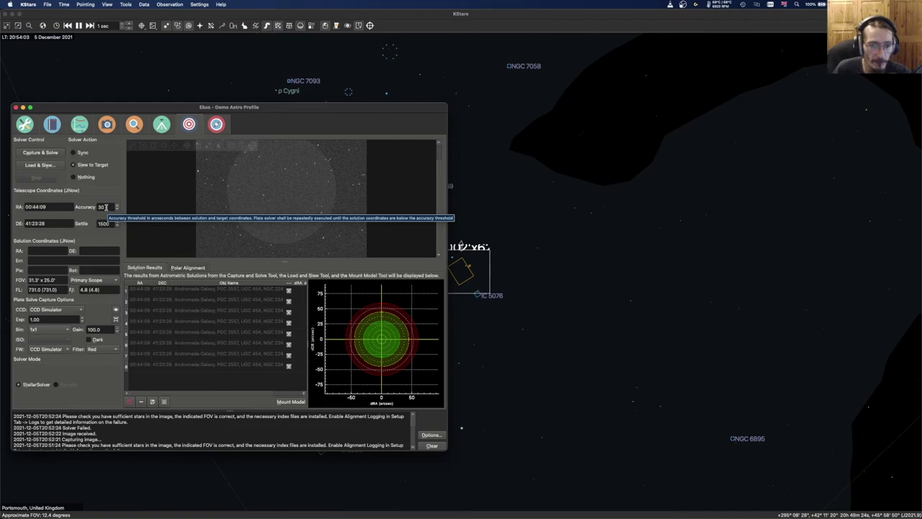
mouse_move(104, 224)
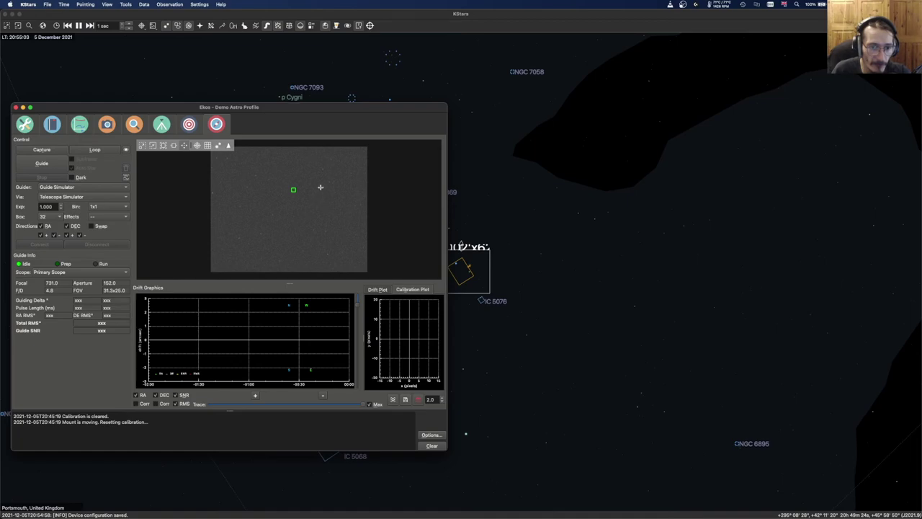
- Select a guide star, loop guide exposures, and start guiding calibration
click(319, 187)
click(103, 153)
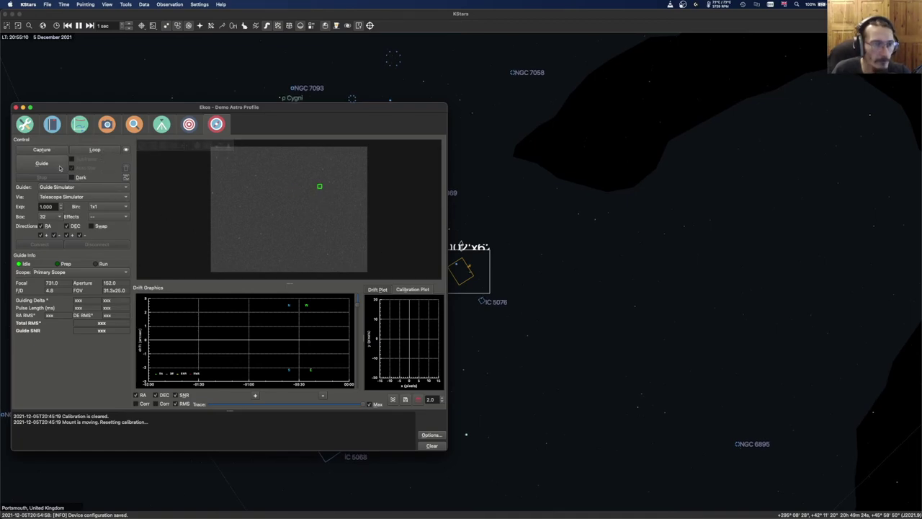
click(60, 168)
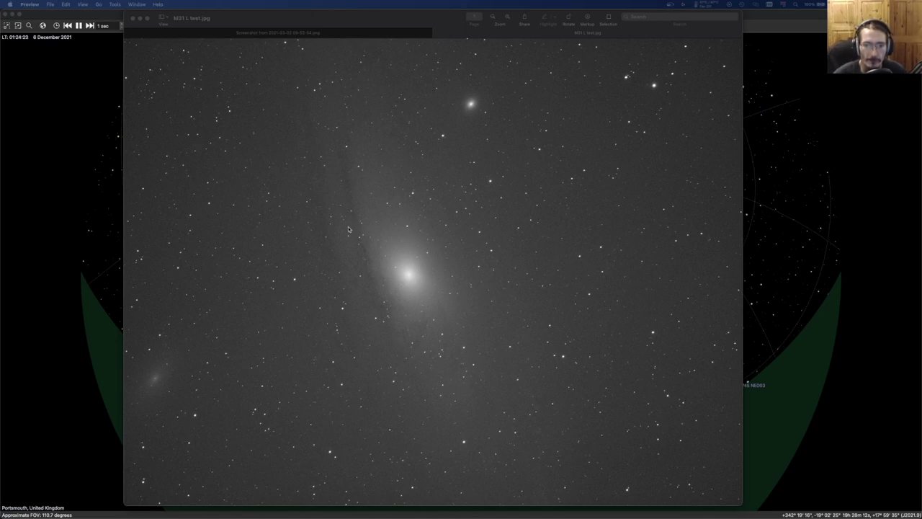
click(417, 282)
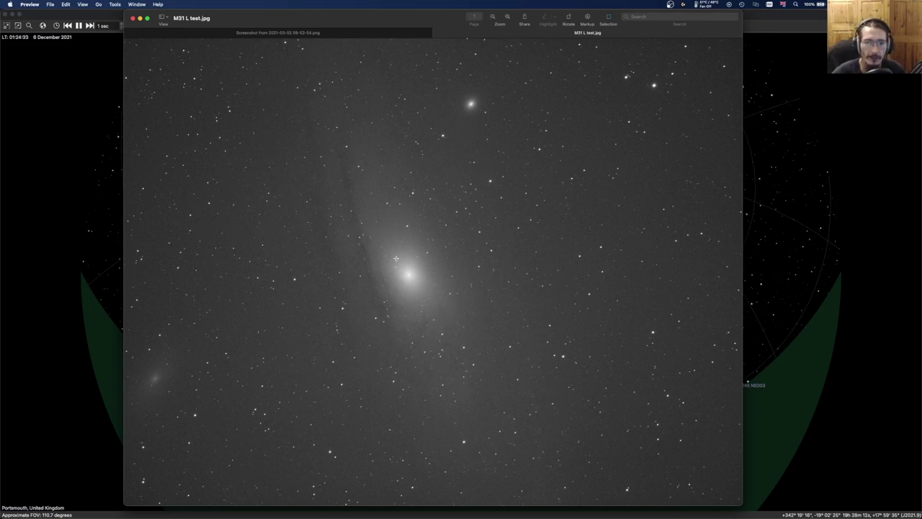
click(353, 33)
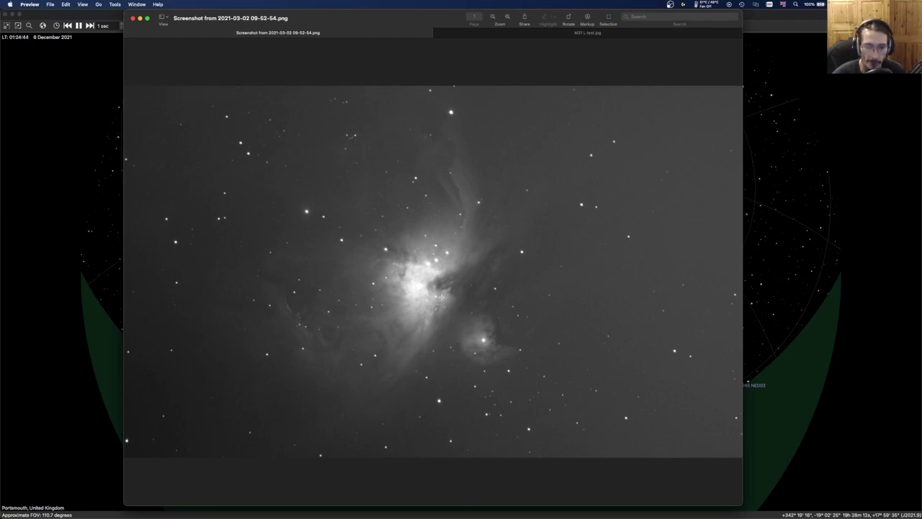